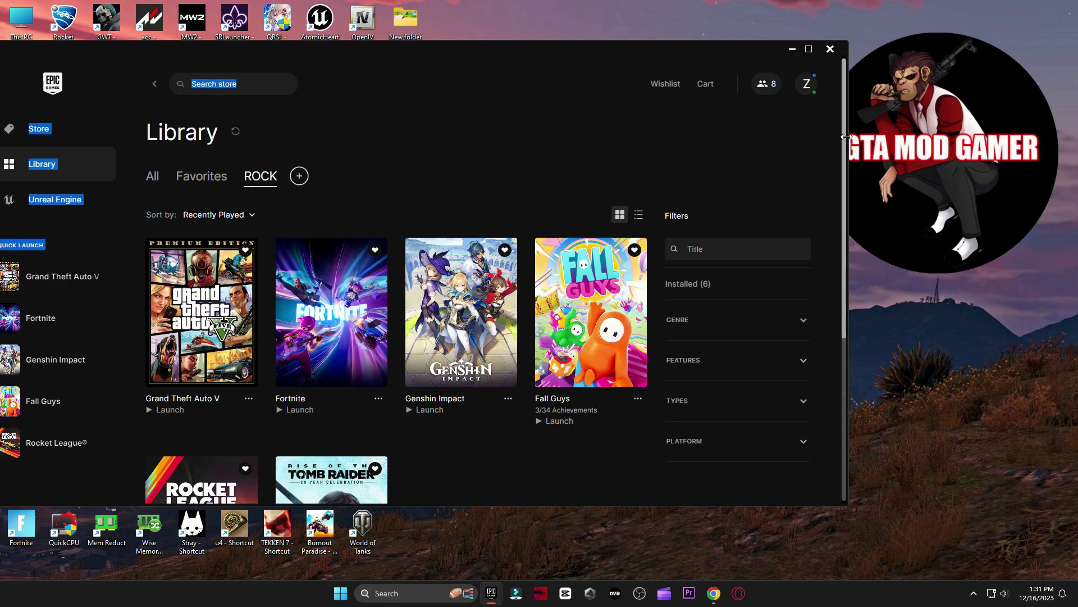
pyautogui.moveTo(846, 136); pyautogui.dragTo(806, 138)
pyautogui.moveTo(605, 58); pyautogui.dragTo(612, 46)
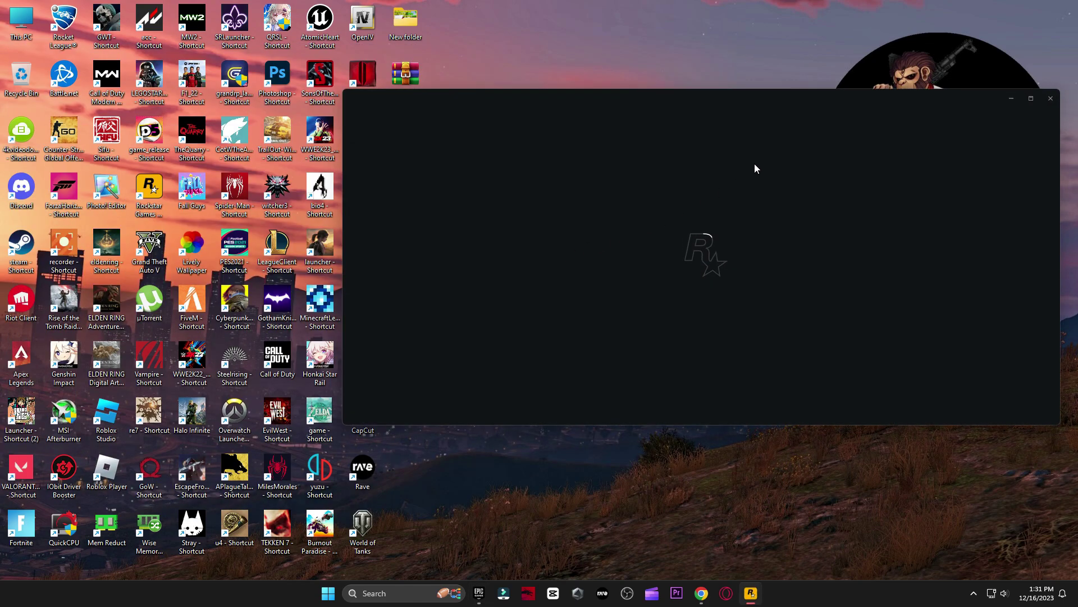
pyautogui.moveTo(789, 94); pyautogui.dragTo(541, 80)
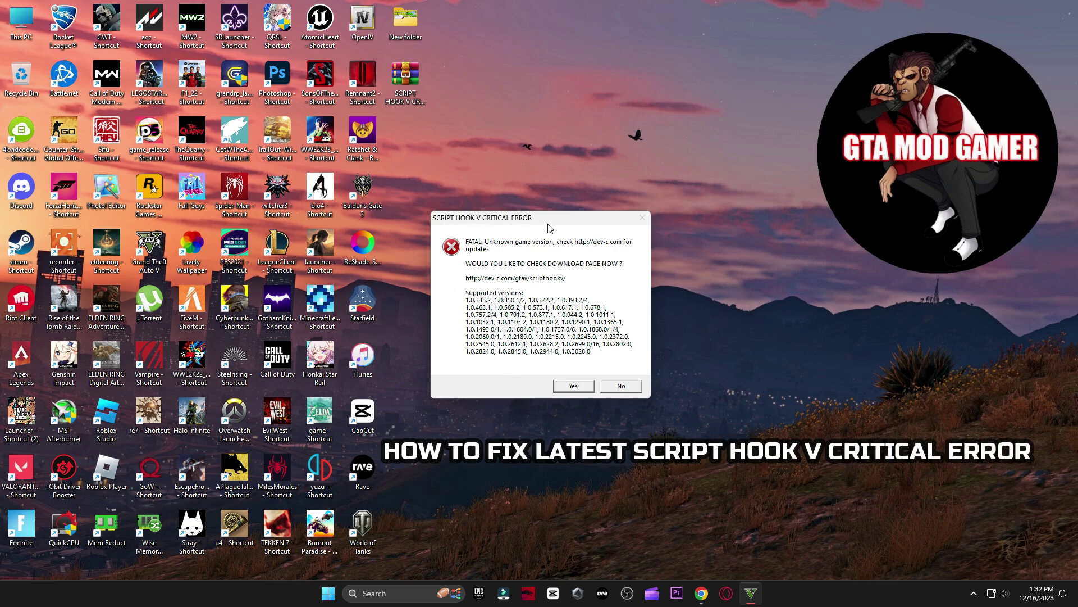
# - Decline the Script Hook V critical error dialog's offer to check the download page
pyautogui.moveTo(549, 228); pyautogui.dragTo(618, 193)
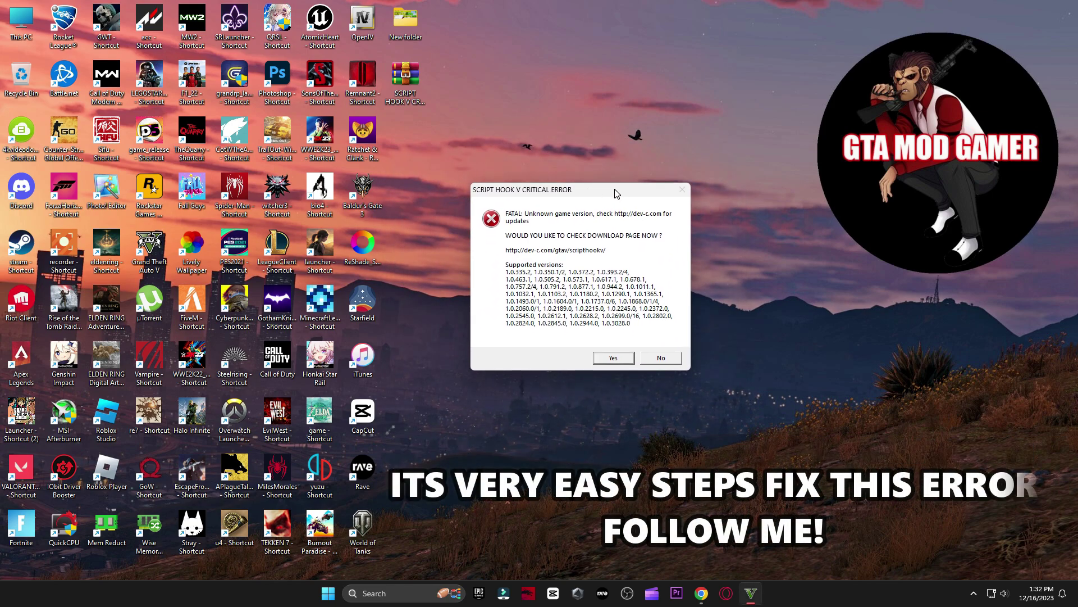
pyautogui.click(654, 361)
pyautogui.click(973, 593)
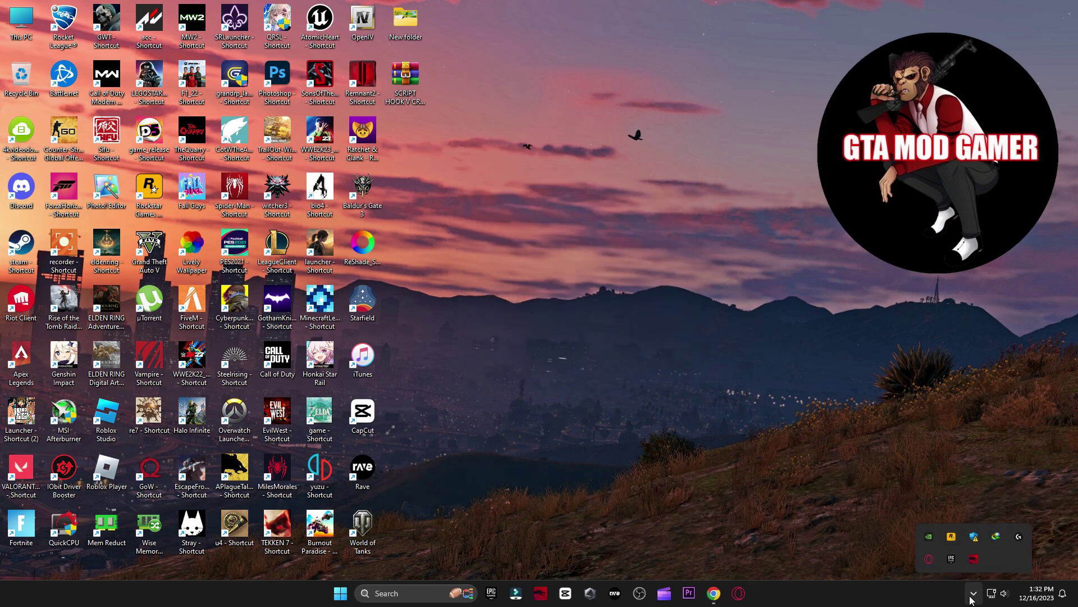
pyautogui.rightClick(951, 539)
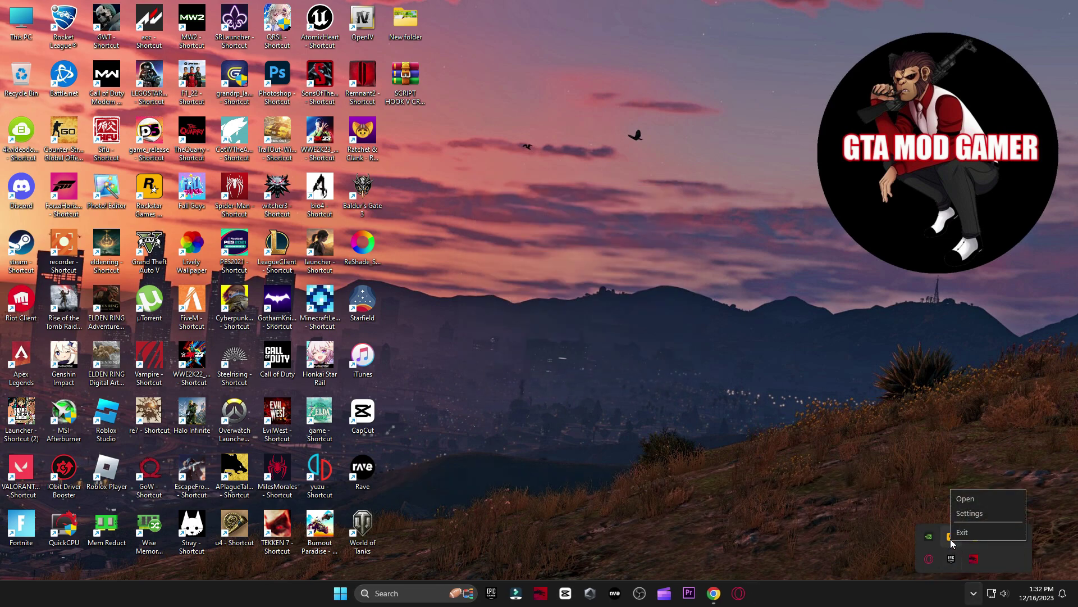
pyautogui.click(968, 591)
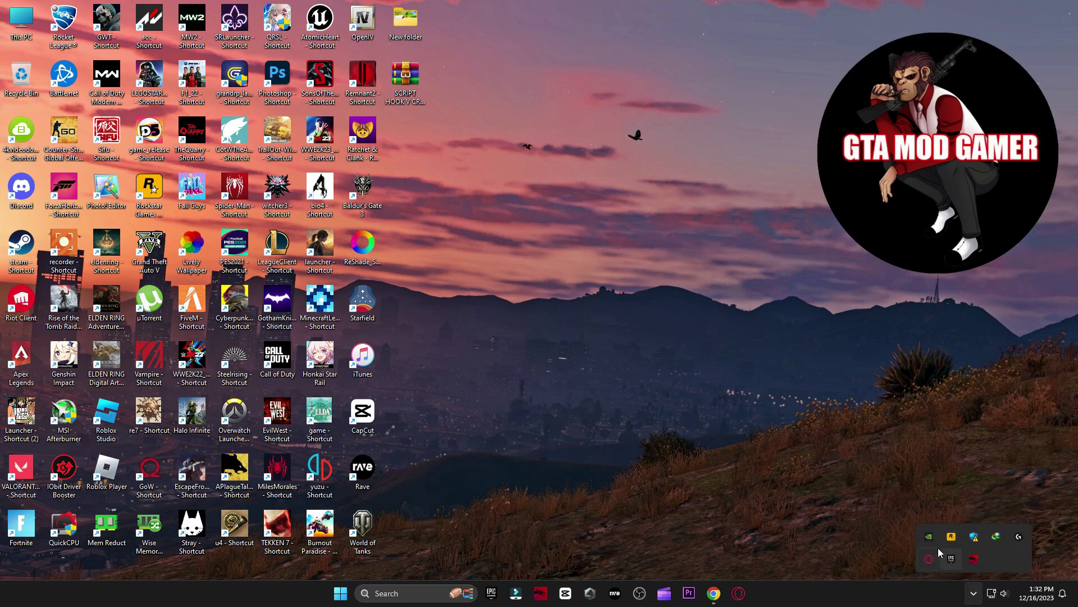
pyautogui.click(975, 599)
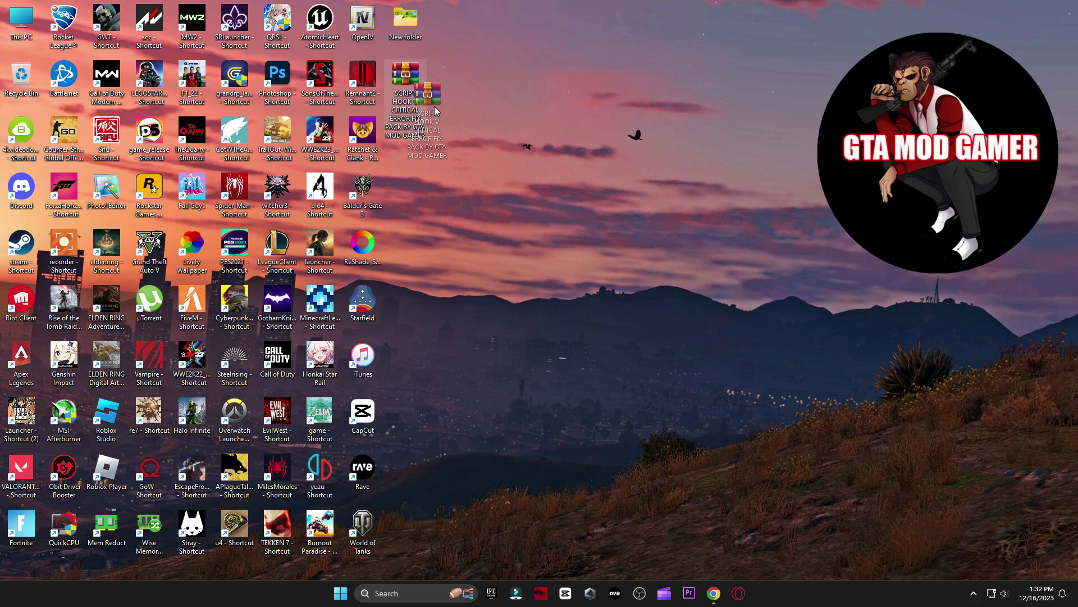
# - Extract the SCRIPT HOOK V CRITICAL ERROR FIX PACK archive into its own folder and place both in the desktop's free area
pyautogui.moveTo(435, 107); pyautogui.dragTo(600, 201)
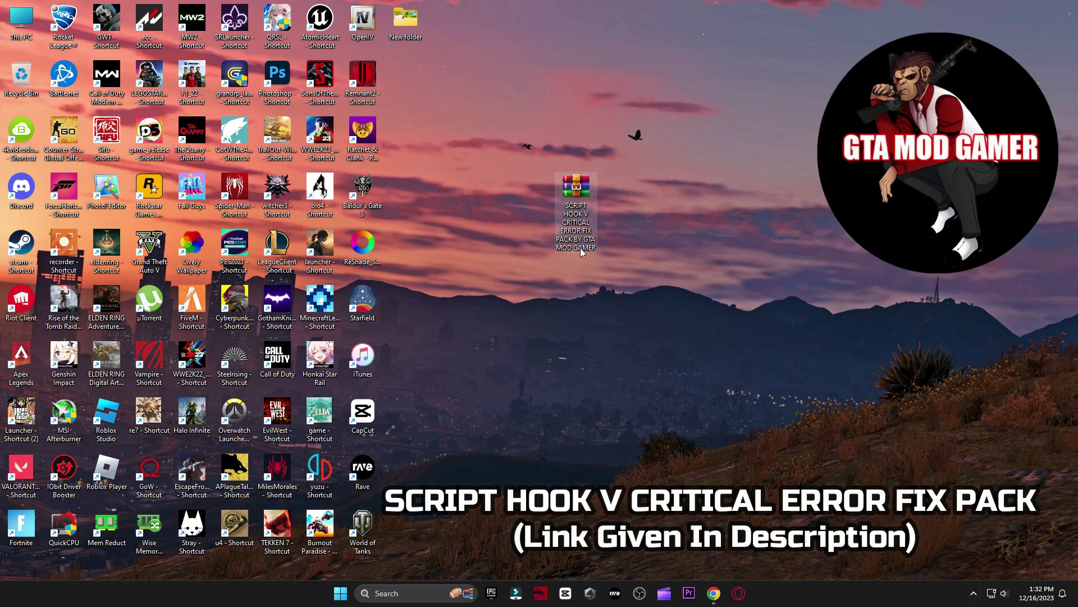
pyautogui.rightClick(571, 213)
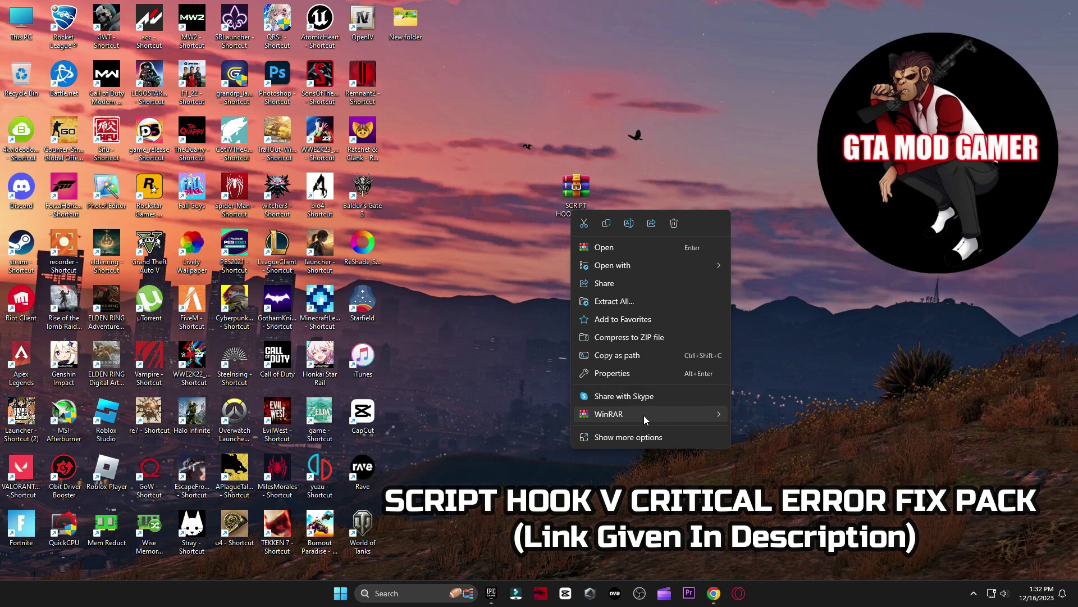
pyautogui.moveTo(643, 415)
pyautogui.click(784, 470)
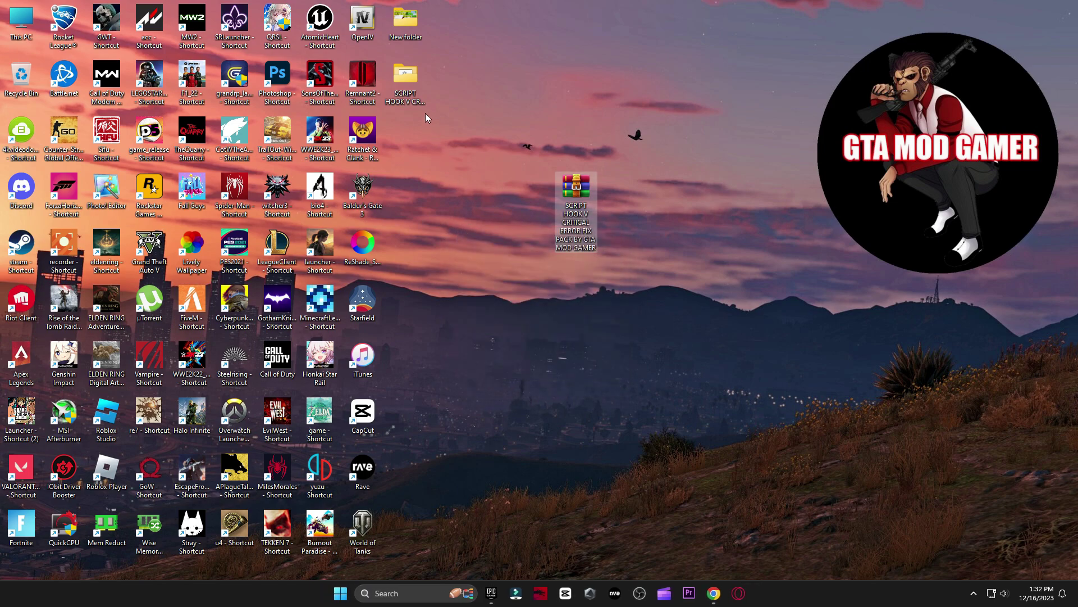
pyautogui.moveTo(422, 95); pyautogui.dragTo(511, 204)
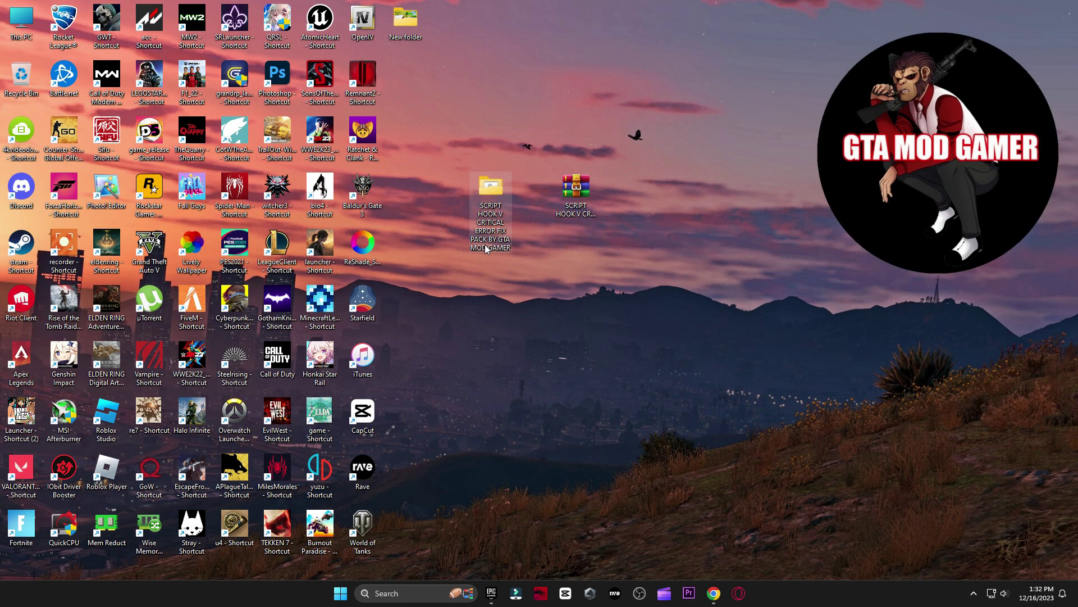
# - Copy all files from the extracted pack's GTA V 1.0.3095.0 (Epic Games) folder and open a separate This PC window
pyautogui.doubleClick(490, 201)
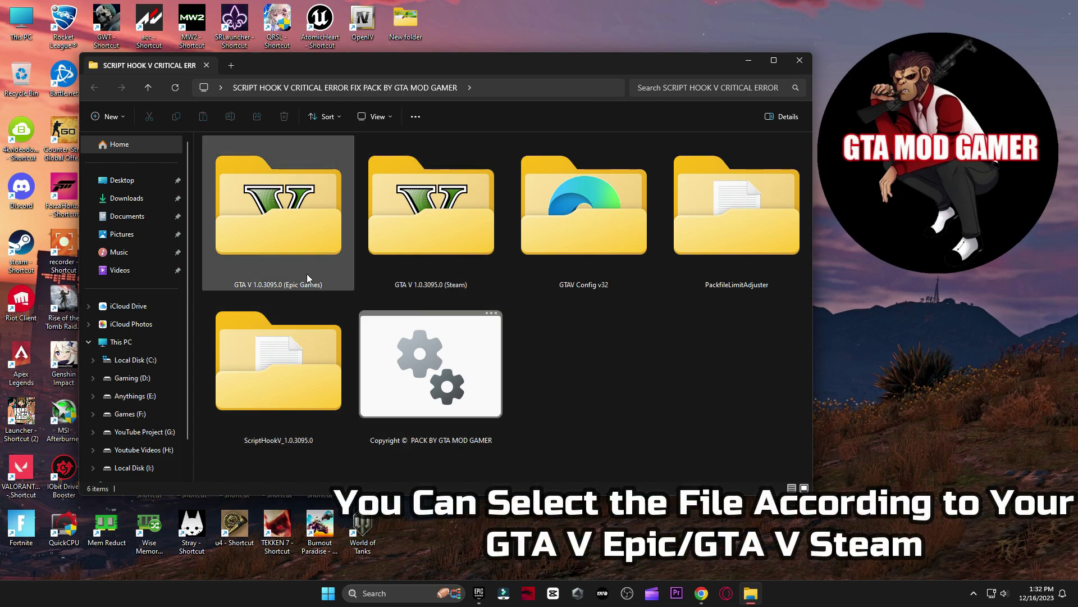
pyautogui.doubleClick(278, 246)
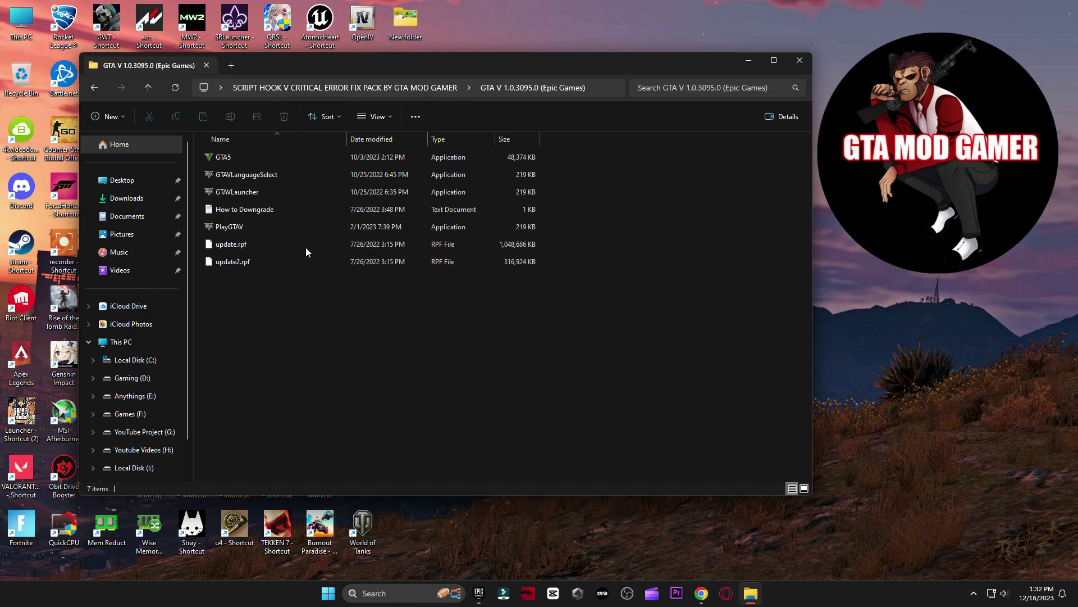
pyautogui.moveTo(294, 308); pyautogui.dragTo(237, 156)
pyautogui.rightClick(237, 157)
pyautogui.click(272, 169)
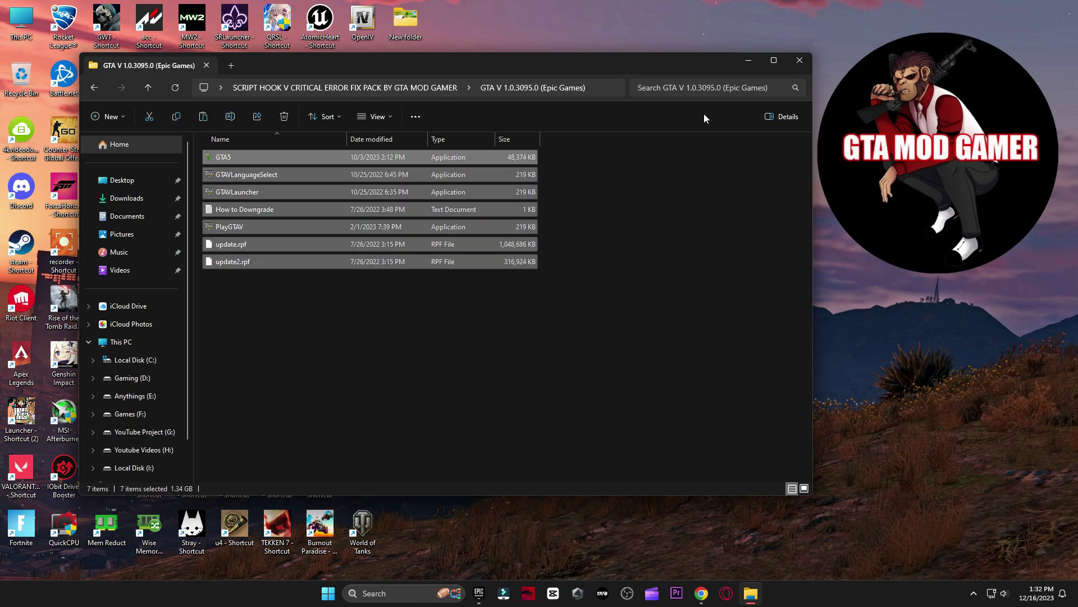
pyautogui.click(749, 60)
pyautogui.press('super+e')
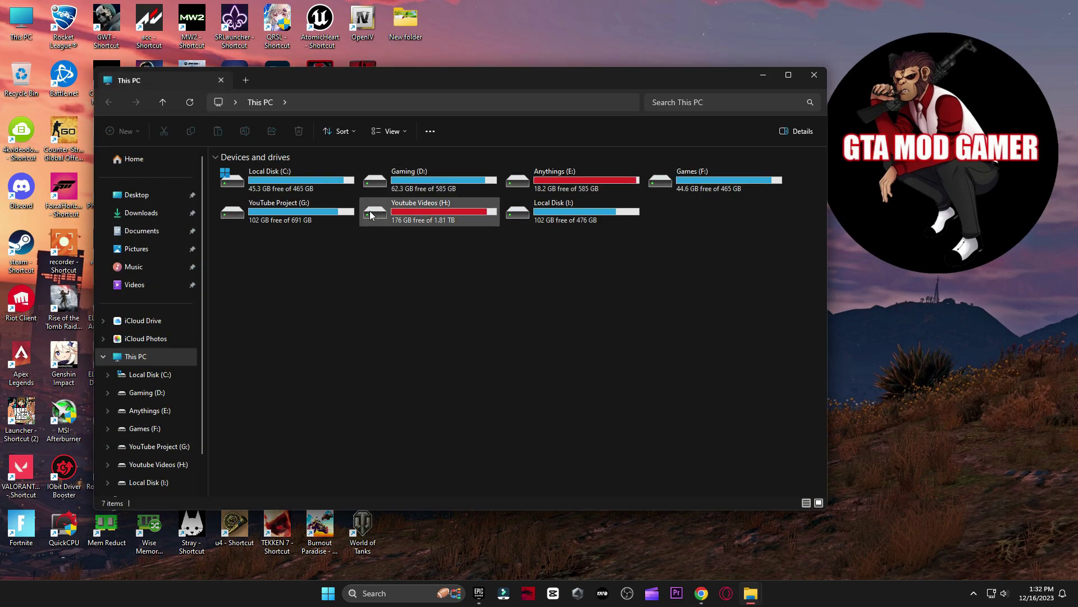
pyautogui.click(483, 181)
pyautogui.doubleClick(483, 180)
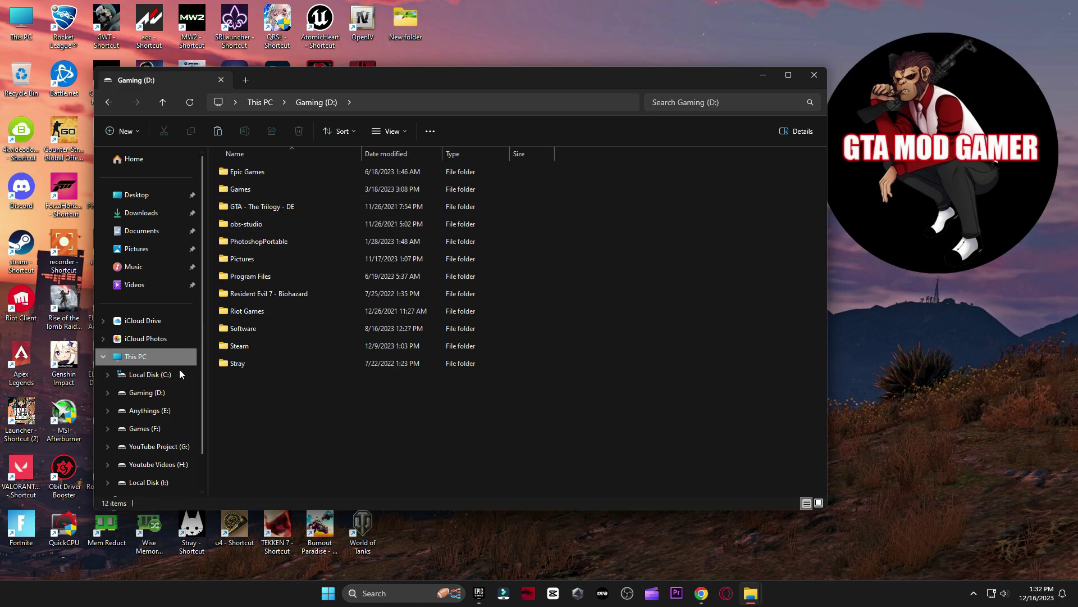
pyautogui.click(149, 395)
pyautogui.doubleClick(255, 195)
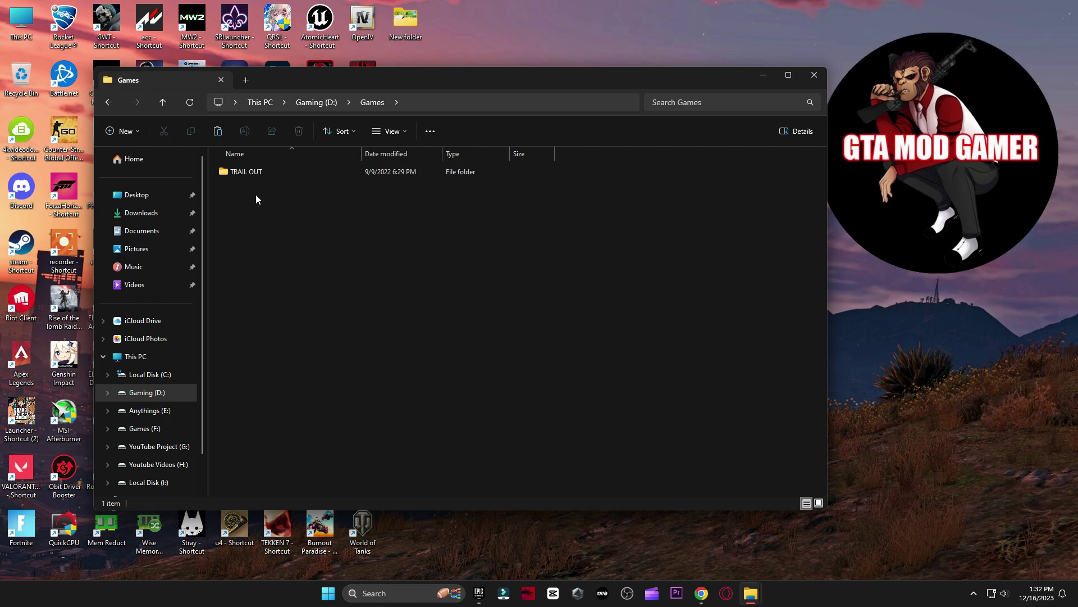
# - Paste the copied files into the GTAV folder under Games on drive F:, replacing the existing files, and close that folder window
pyautogui.click(178, 428)
pyautogui.doubleClick(260, 163)
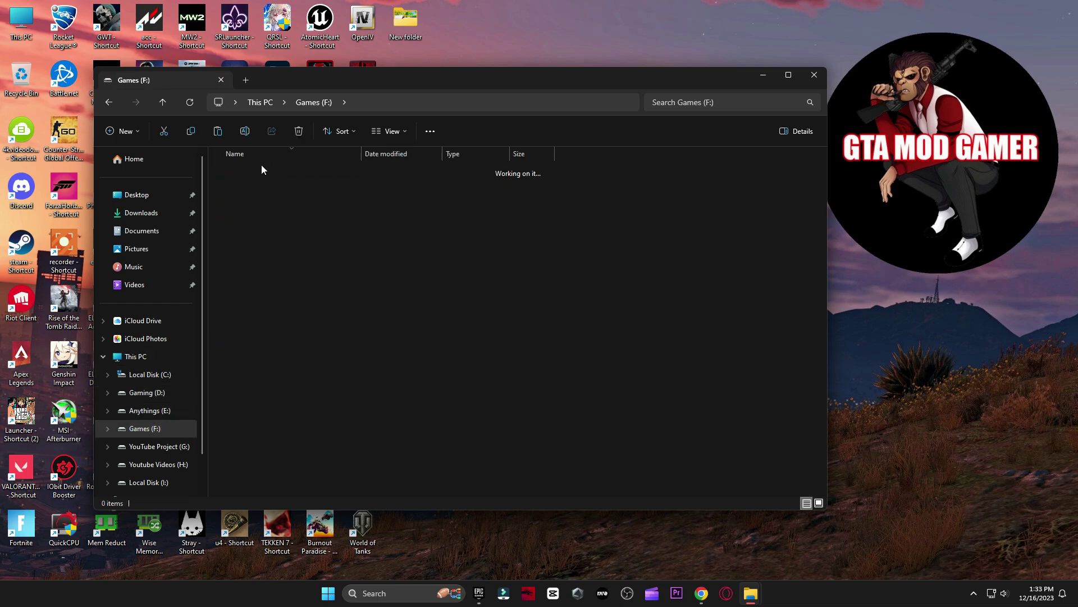
pyautogui.doubleClick(258, 223)
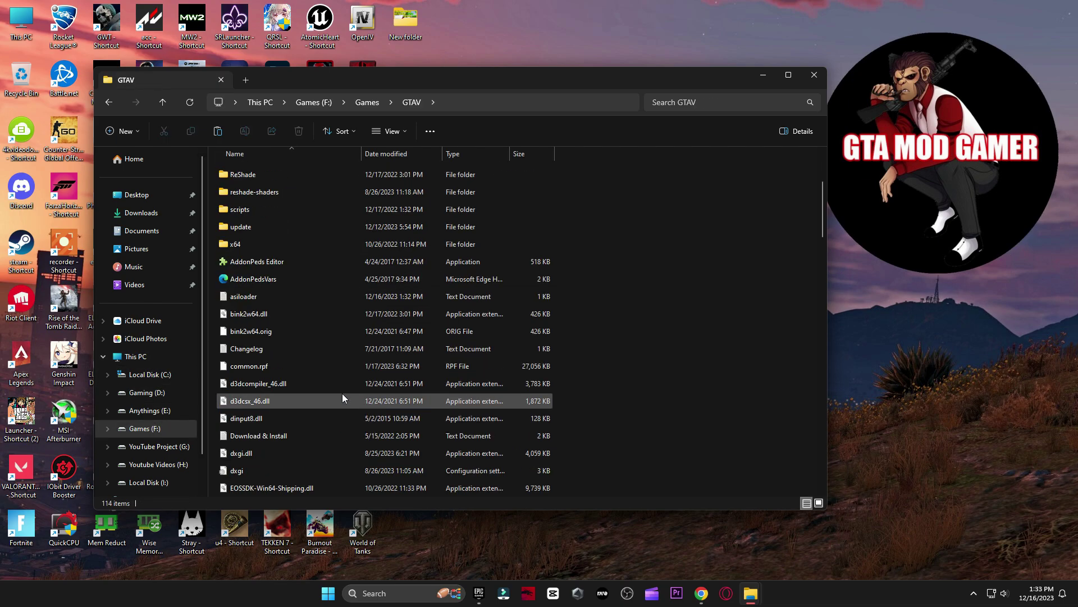
pyautogui.scroll(-3, 393, 315)
pyautogui.rightClick(631, 263)
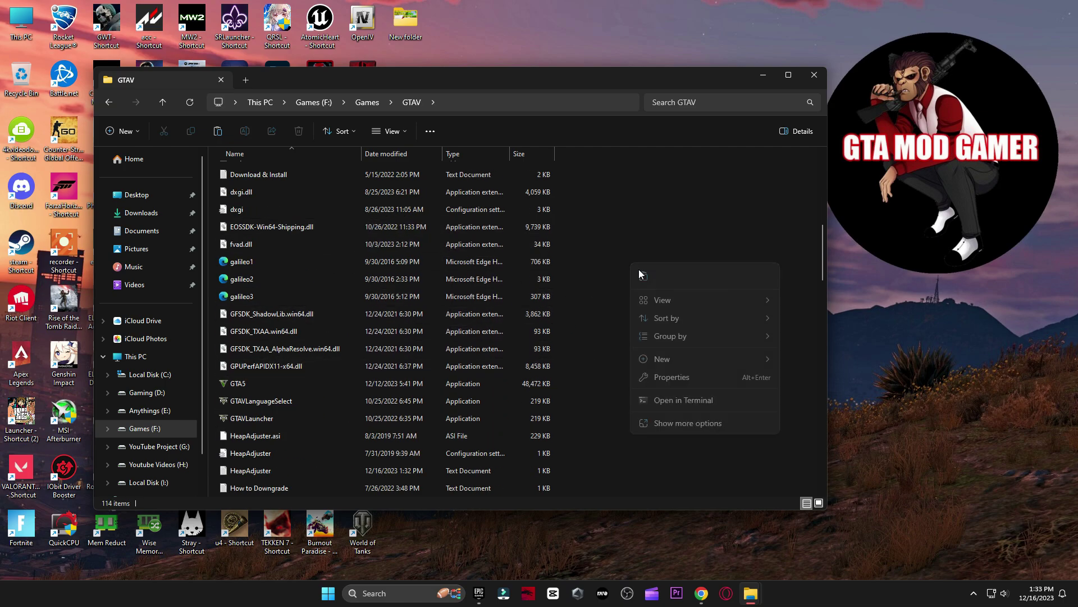
pyautogui.click(641, 271)
pyautogui.click(517, 206)
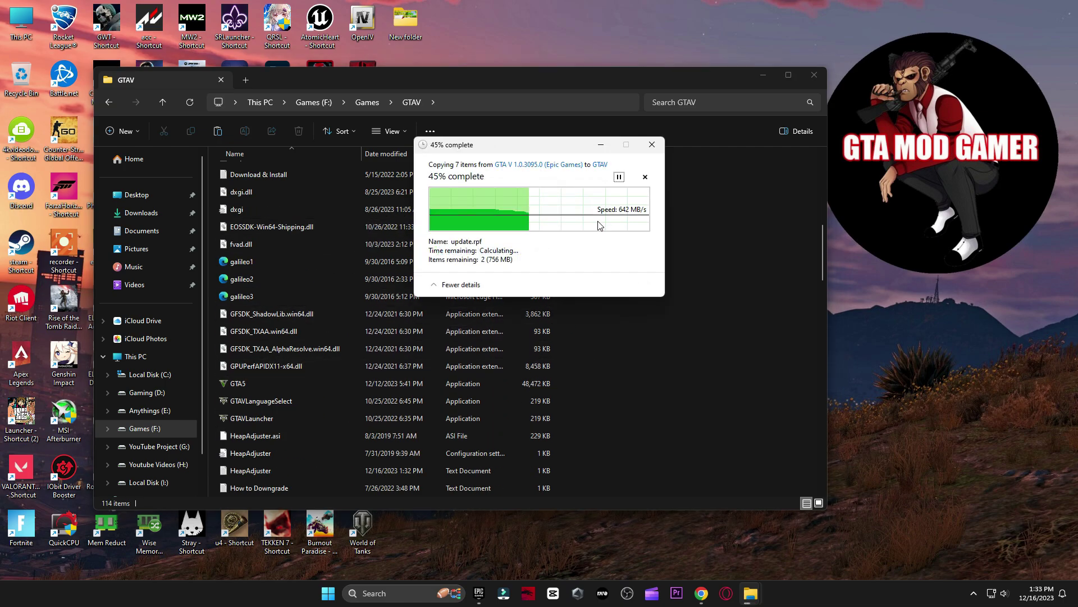
pyautogui.click(814, 74)
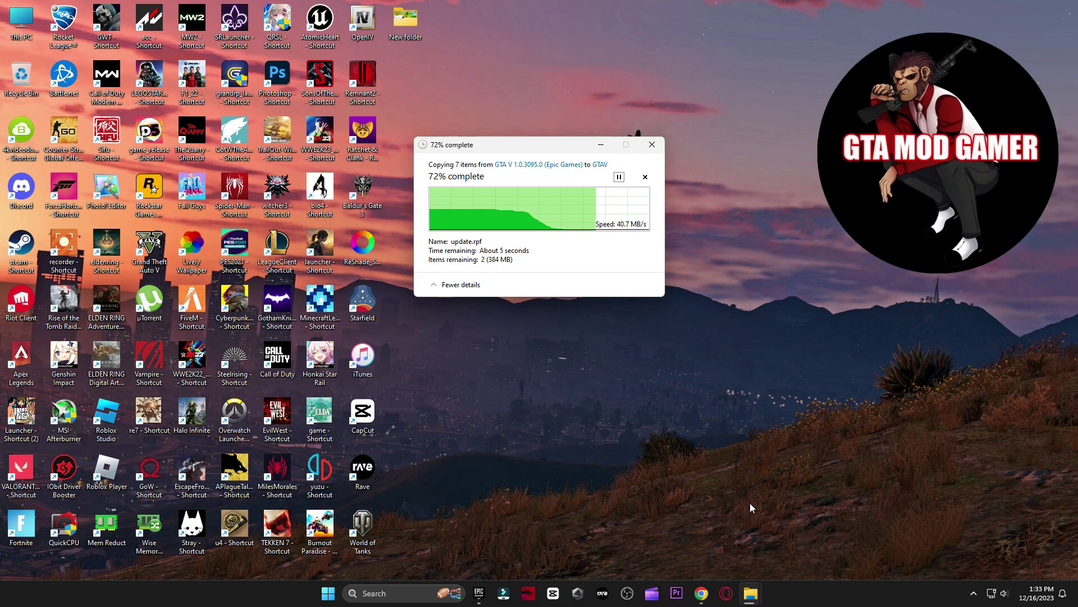
# - Copy all files from the fix pack's PackfileLimitAdjuster folder and minimize the pack window
pyautogui.moveTo(755, 601)
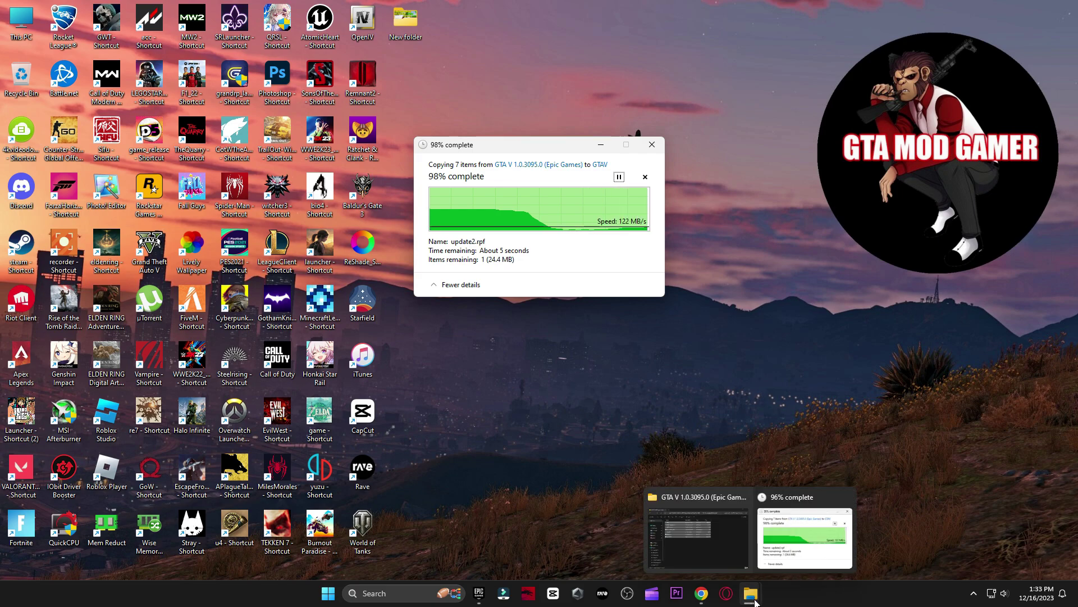
pyautogui.click(723, 548)
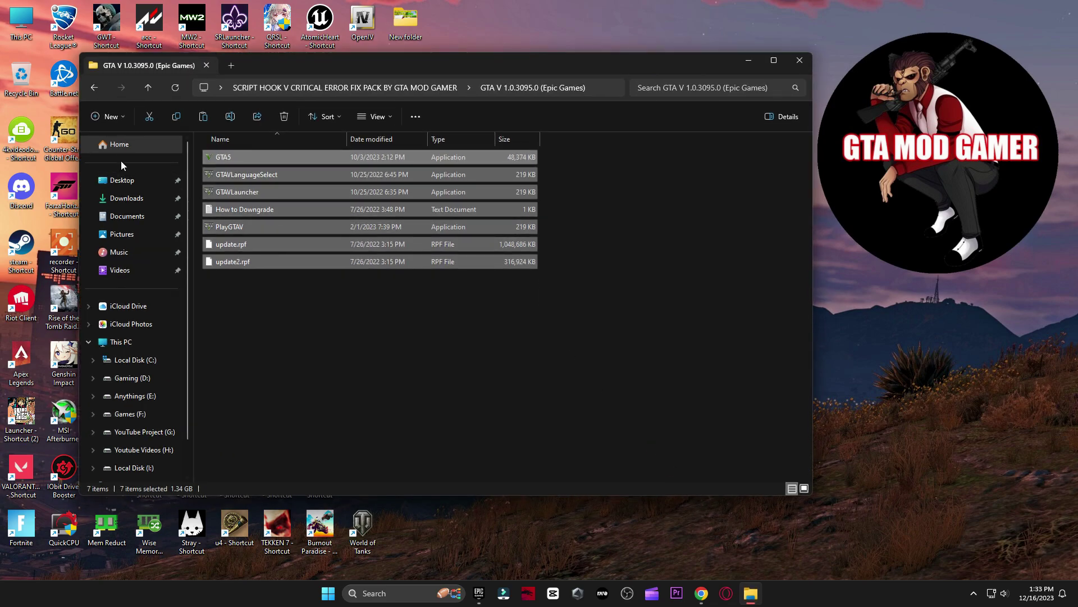
pyautogui.click(95, 92)
pyautogui.click(278, 419)
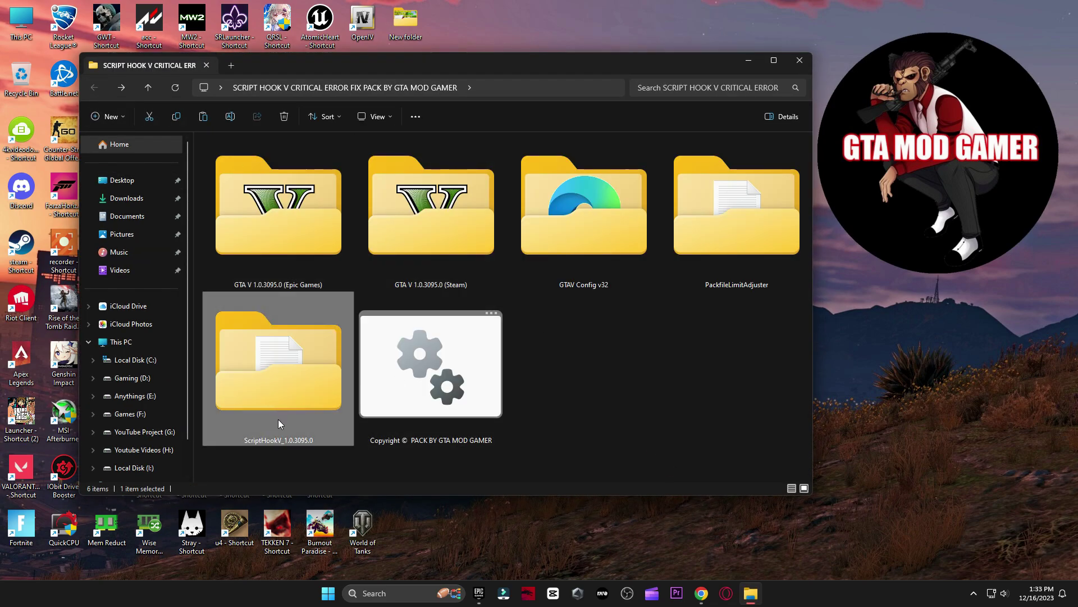
pyautogui.doubleClick(716, 264)
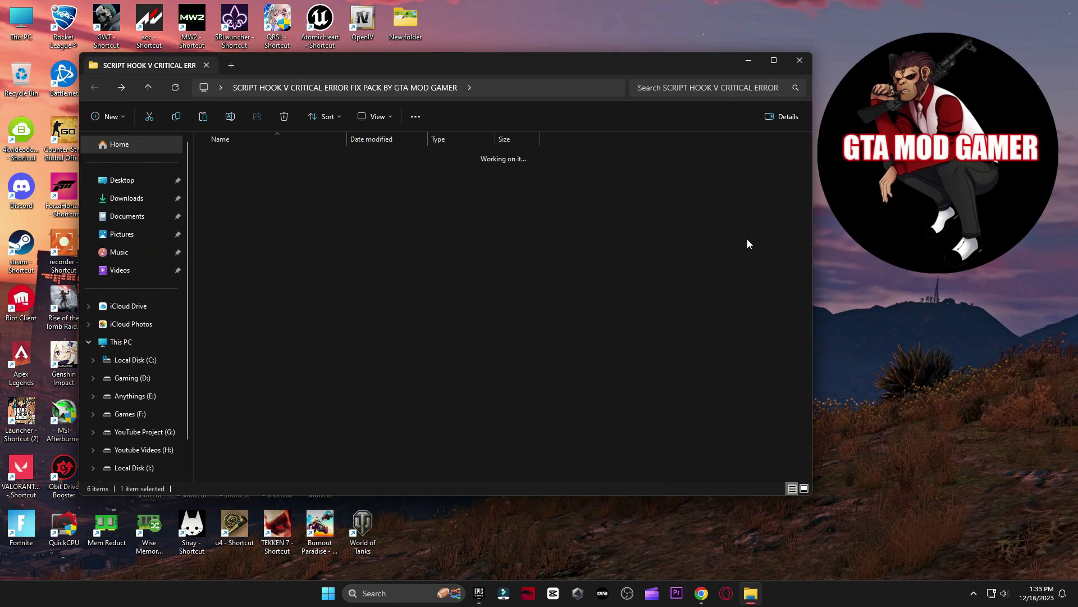
pyautogui.moveTo(457, 281); pyautogui.dragTo(249, 157)
pyautogui.rightClick(248, 156)
pyautogui.press('Escape')
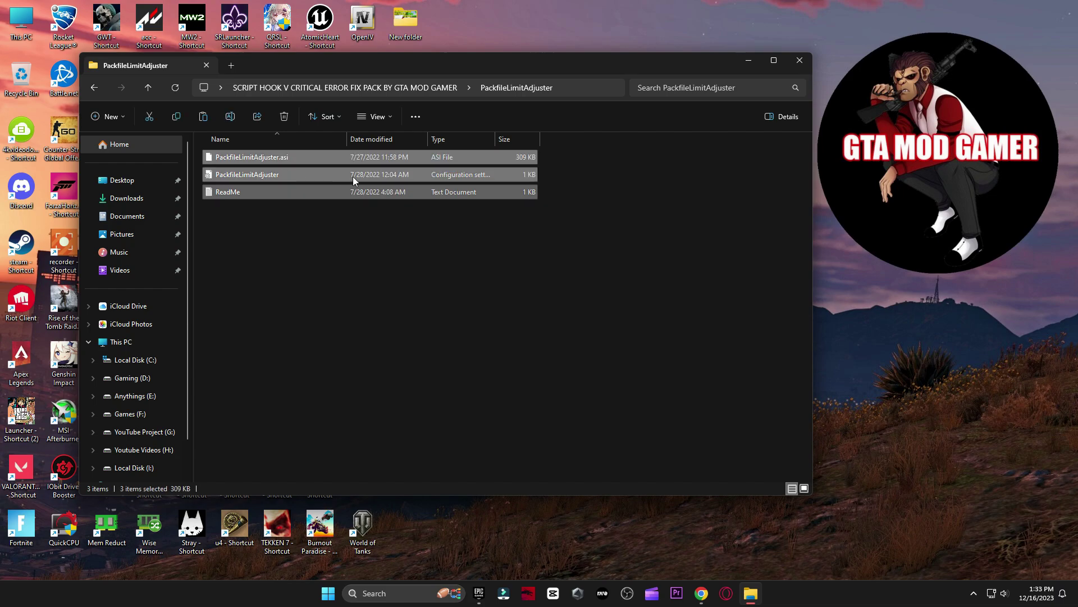
pyautogui.click(750, 62)
# - Paste the PackfileLimitAdjuster files into the GTAV folder under Games on drive F:, replacing the existing files
pyautogui.doubleClick(22, 20)
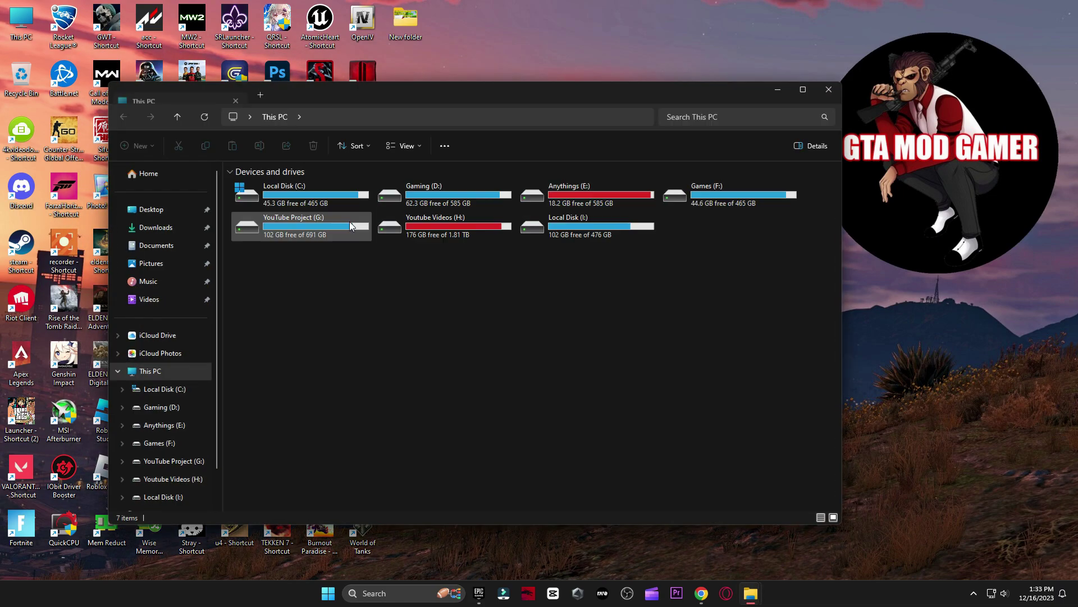
pyautogui.doubleClick(720, 188)
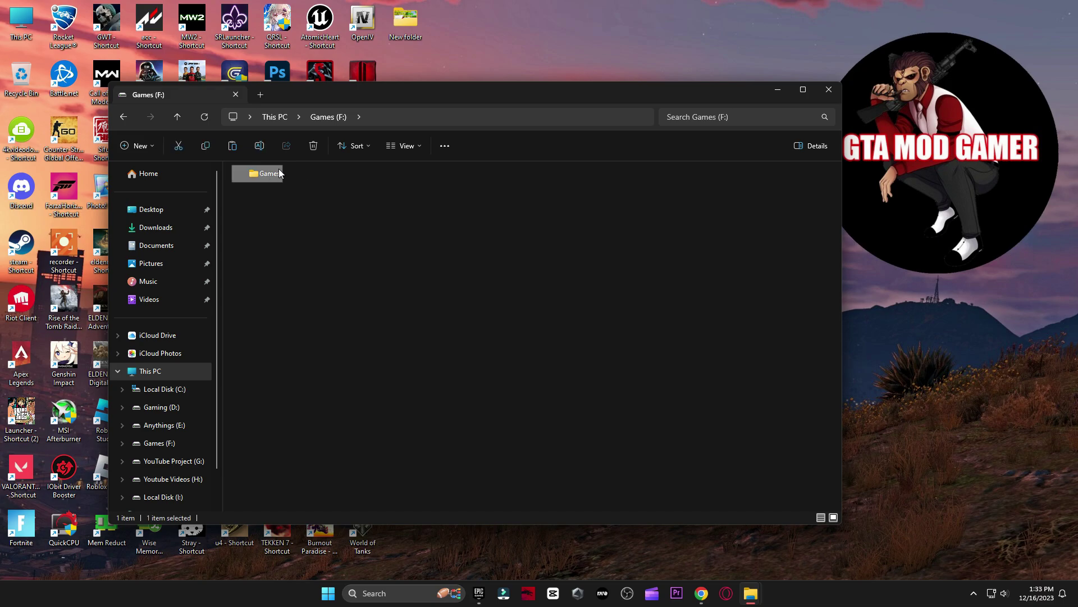
pyautogui.doubleClick(279, 173)
pyautogui.doubleClick(295, 236)
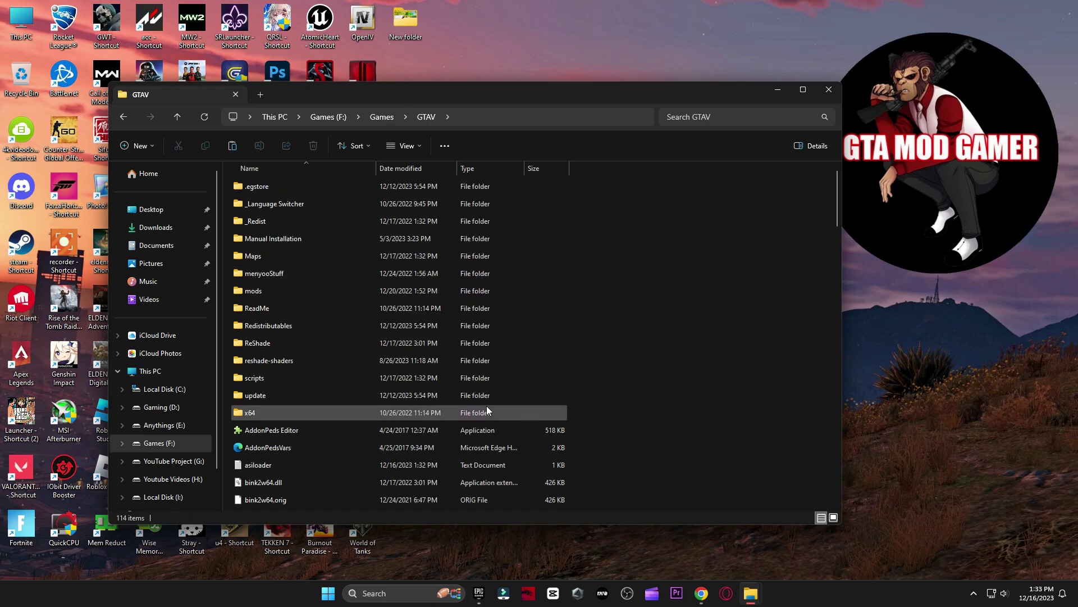
pyautogui.scroll(-10, 385, 321)
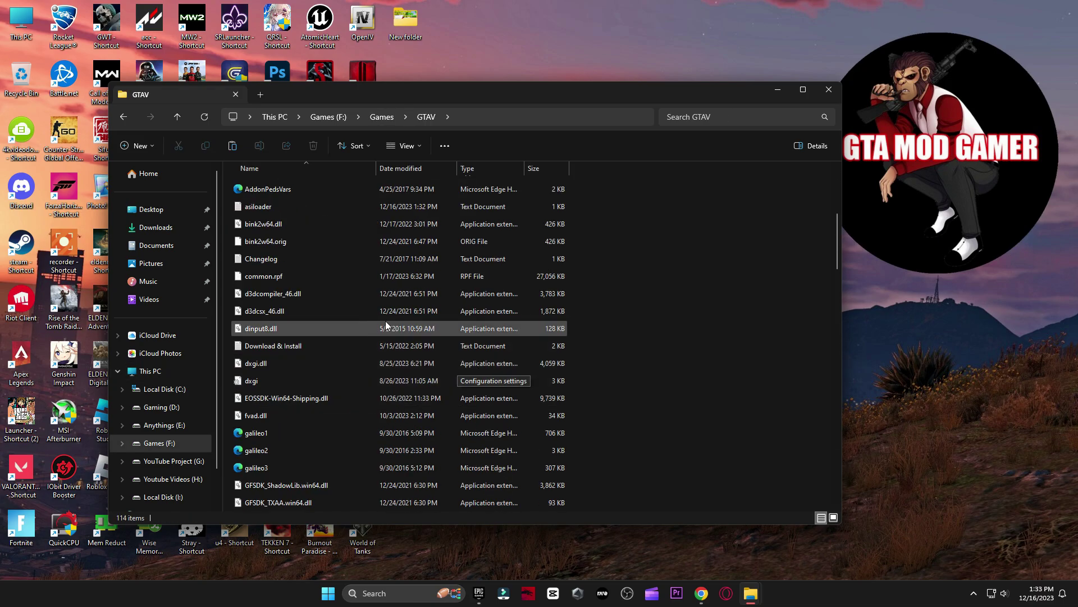
pyautogui.rightClick(667, 344)
pyautogui.click(681, 353)
pyautogui.click(541, 207)
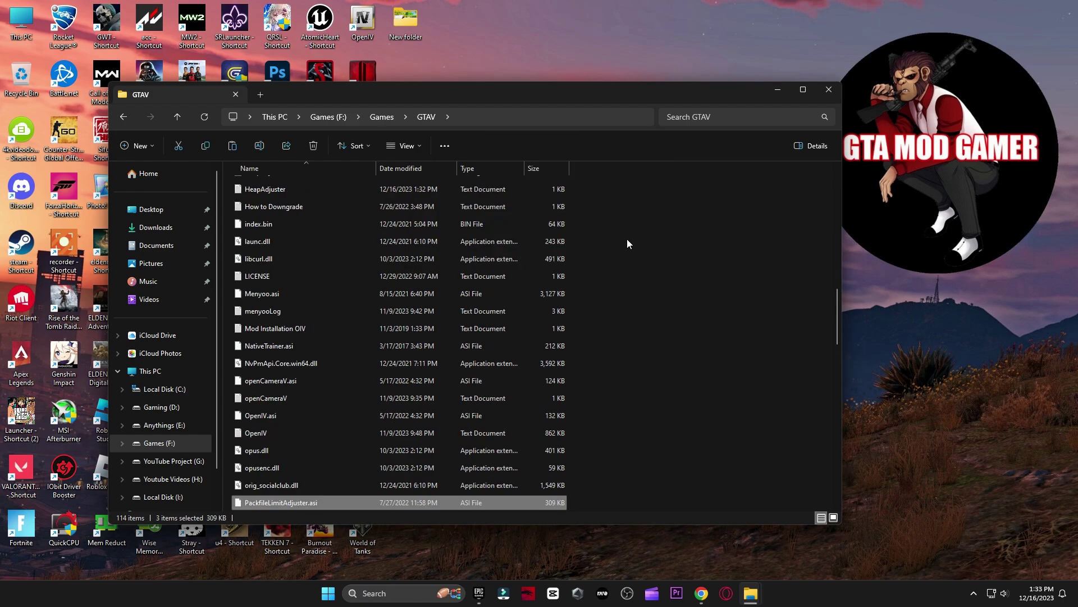
# - Copy all three files from the bin folder inside the fix pack's ScriptHookV_1.0.3095.0 folder
pyautogui.moveTo(750, 593)
pyautogui.click(708, 562)
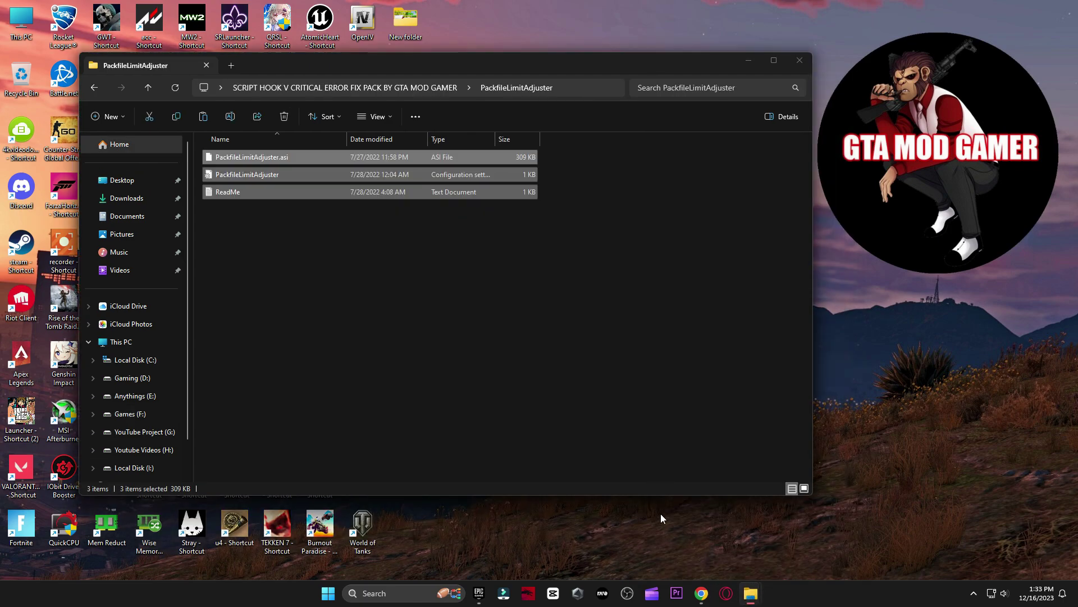
pyautogui.click(94, 87)
pyautogui.click(244, 344)
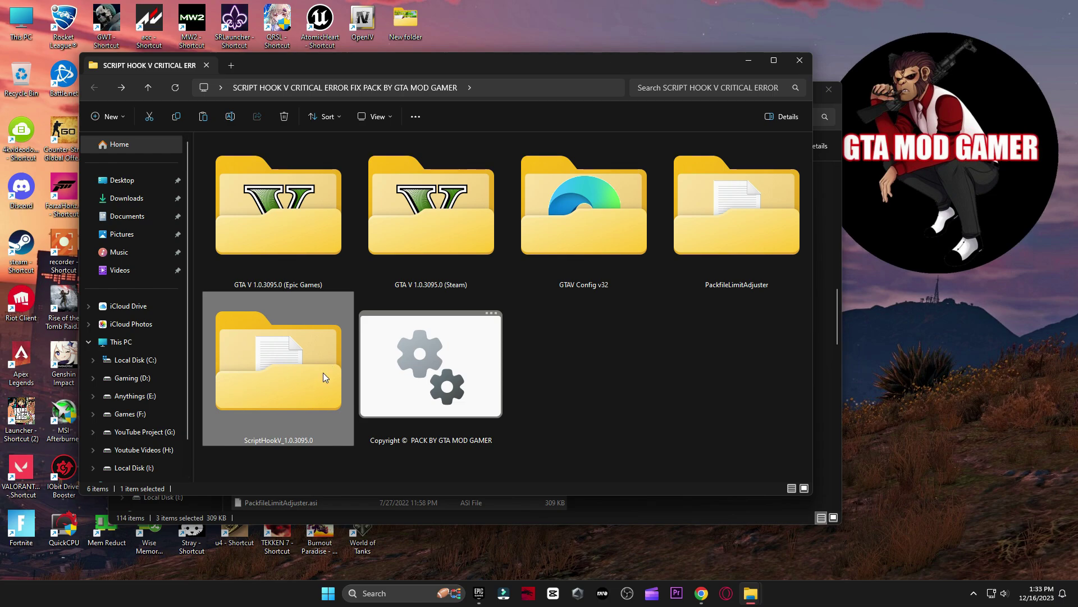
pyautogui.doubleClick(293, 375)
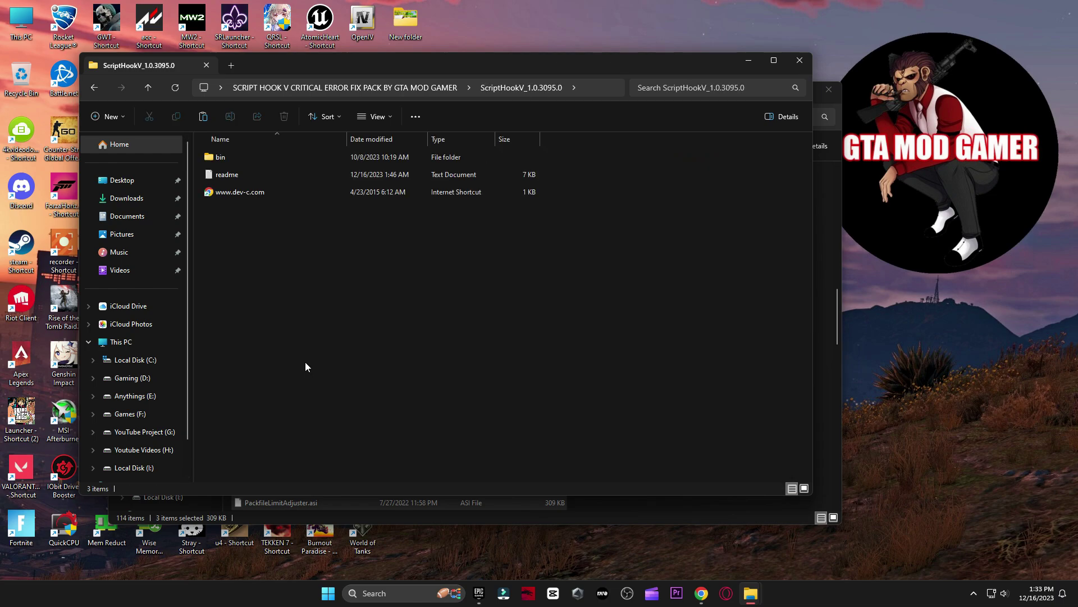
pyautogui.doubleClick(224, 157)
pyautogui.moveTo(361, 251); pyautogui.dragTo(256, 158)
pyautogui.rightClick(255, 157)
pyautogui.click(269, 168)
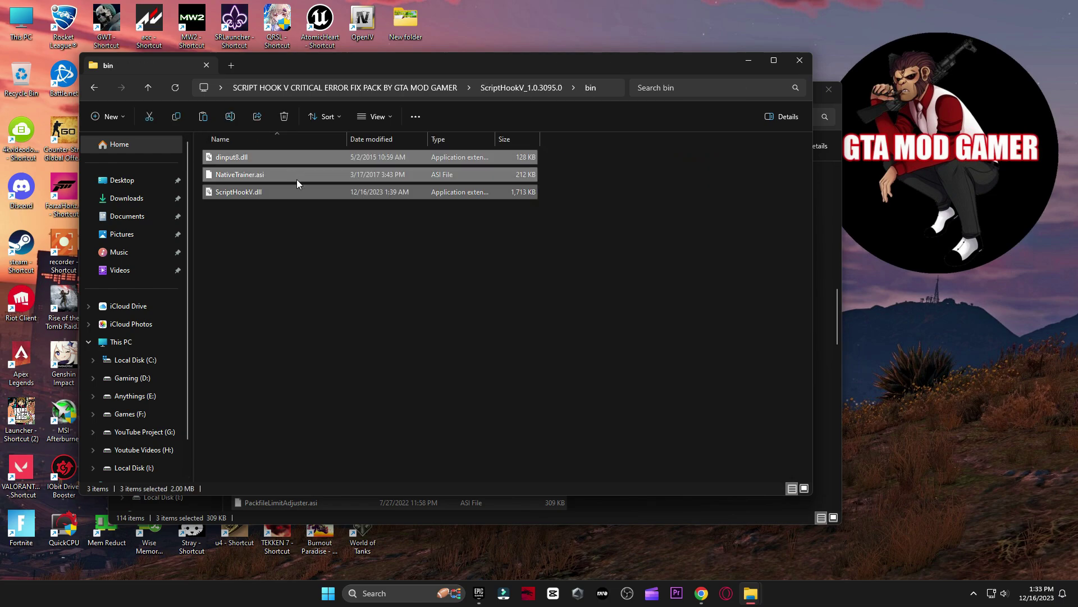
# - Paste the Script Hook V files into the GTAV folder, replacing the existing files, and close that folder window
pyautogui.moveTo(750, 593)
pyautogui.click(803, 537)
pyautogui.scroll(-3, 632, 427)
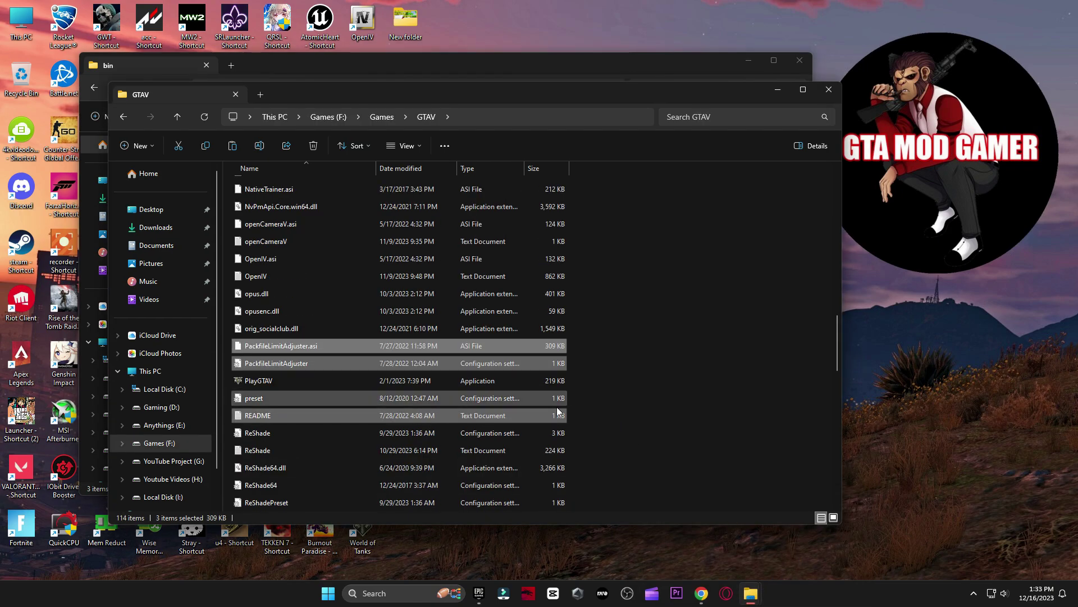
pyautogui.rightClick(655, 341)
pyautogui.click(667, 352)
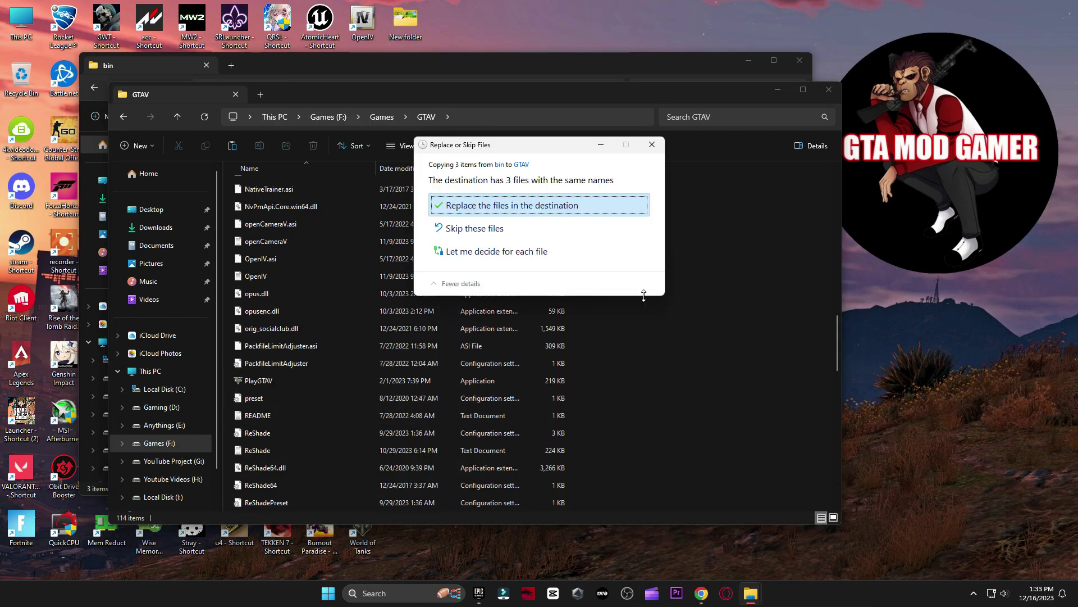
pyautogui.click(649, 228)
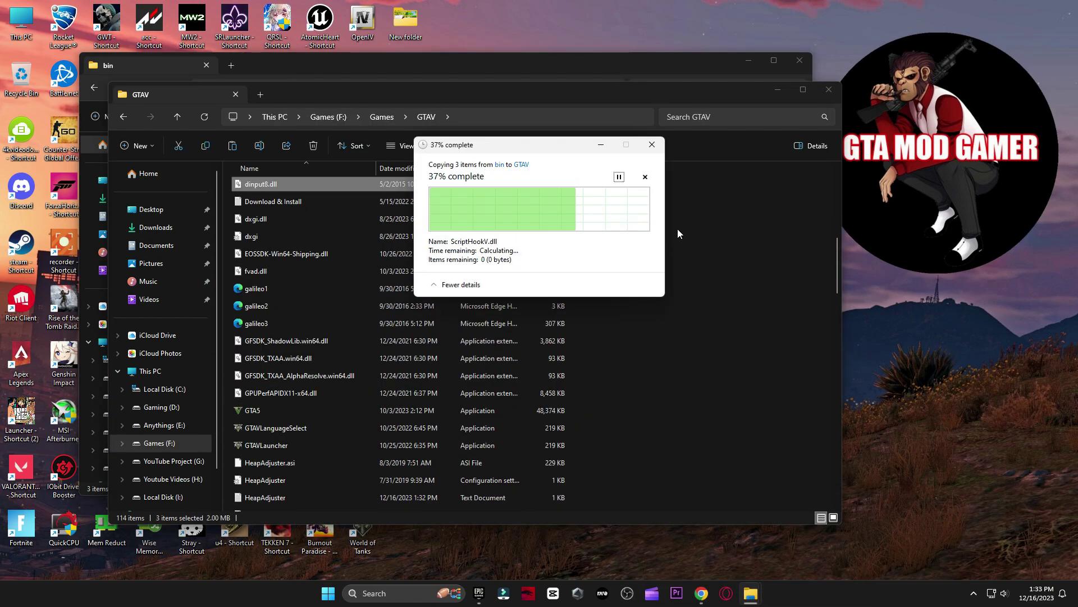
pyautogui.click(829, 89)
# - Return to the fix pack's main folder, open GTAV Config v32, and minimize that window
pyautogui.click(95, 88)
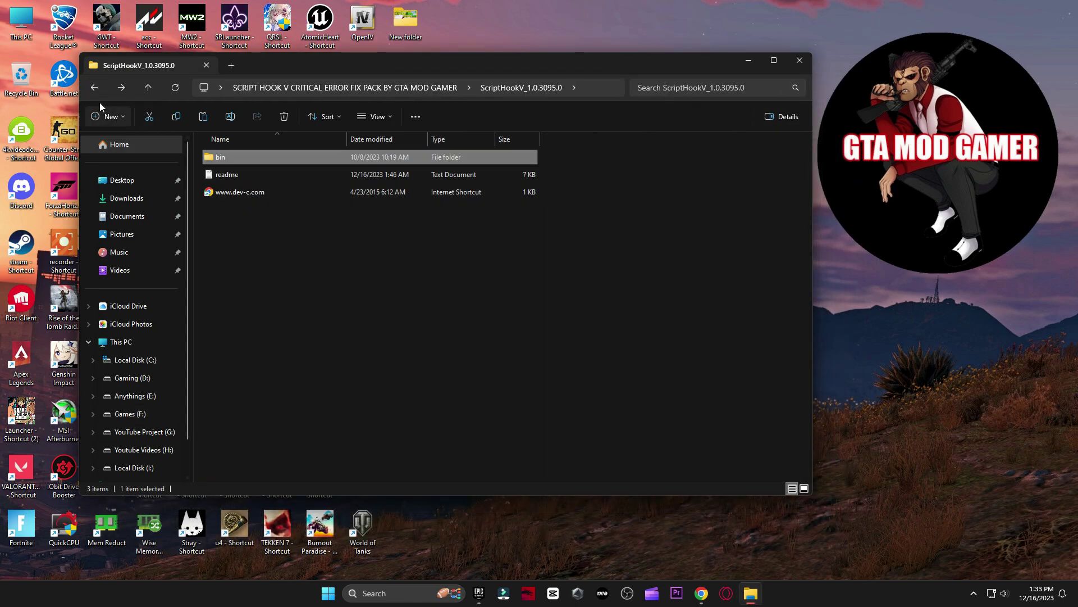
pyautogui.click(95, 88)
pyautogui.click(604, 275)
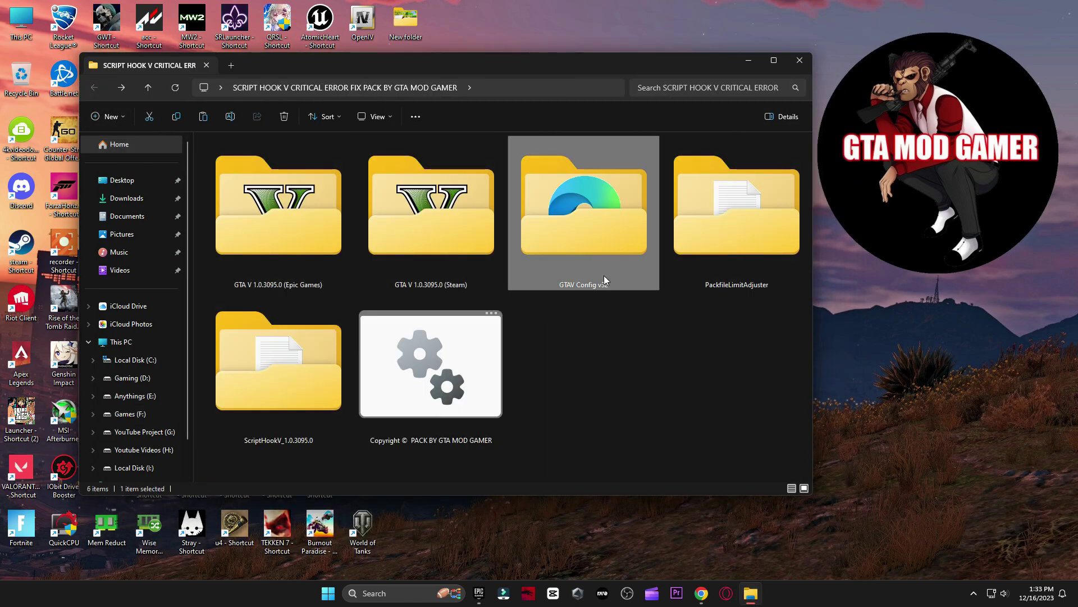
pyautogui.doubleClick(581, 240)
pyautogui.click(748, 60)
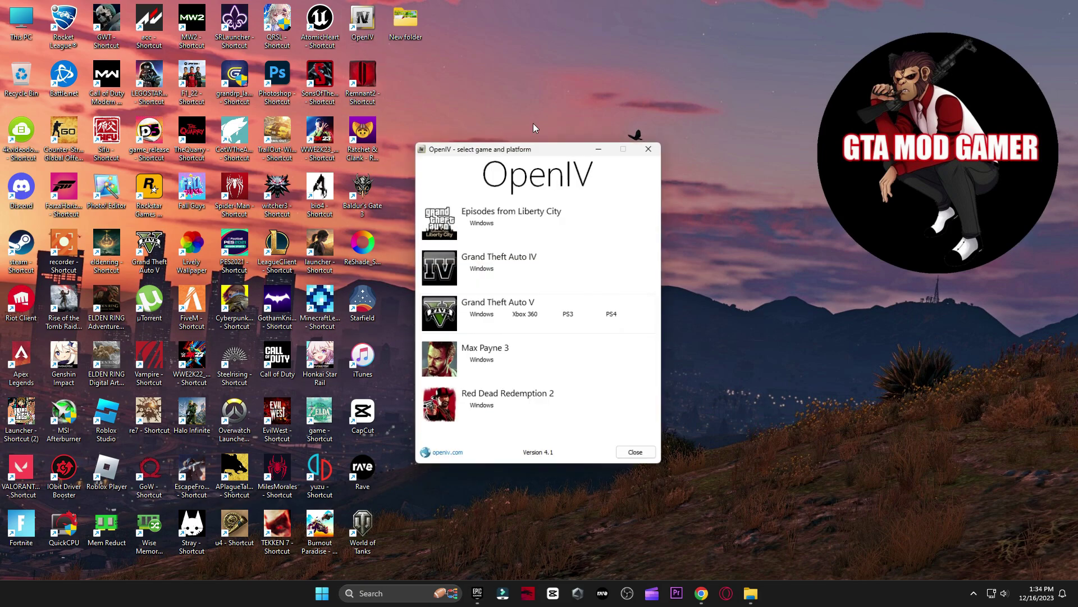
# - Load the Windows version of Grand Theft Auto V in OpenIV, open mods/update, and enable edit mode
pyautogui.click(472, 318)
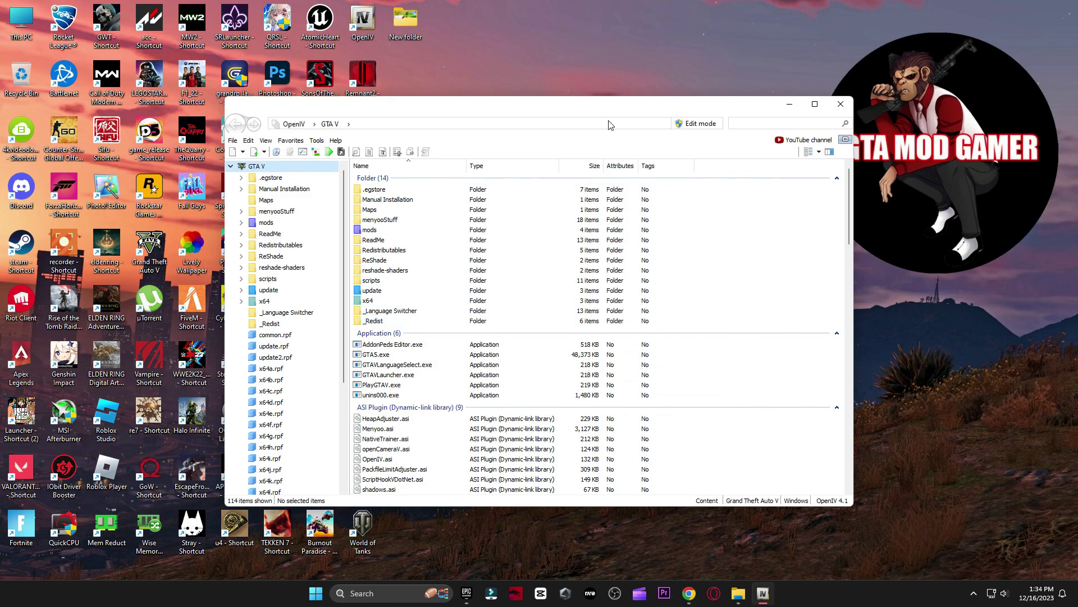
pyautogui.moveTo(601, 105); pyautogui.dragTo(547, 76)
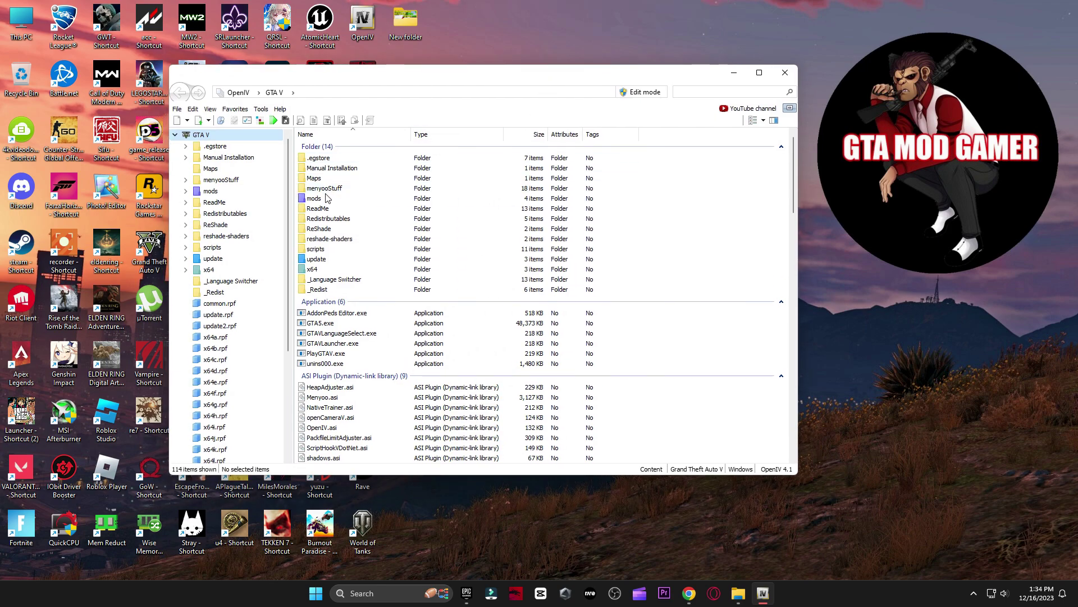
pyautogui.doubleClick(323, 199)
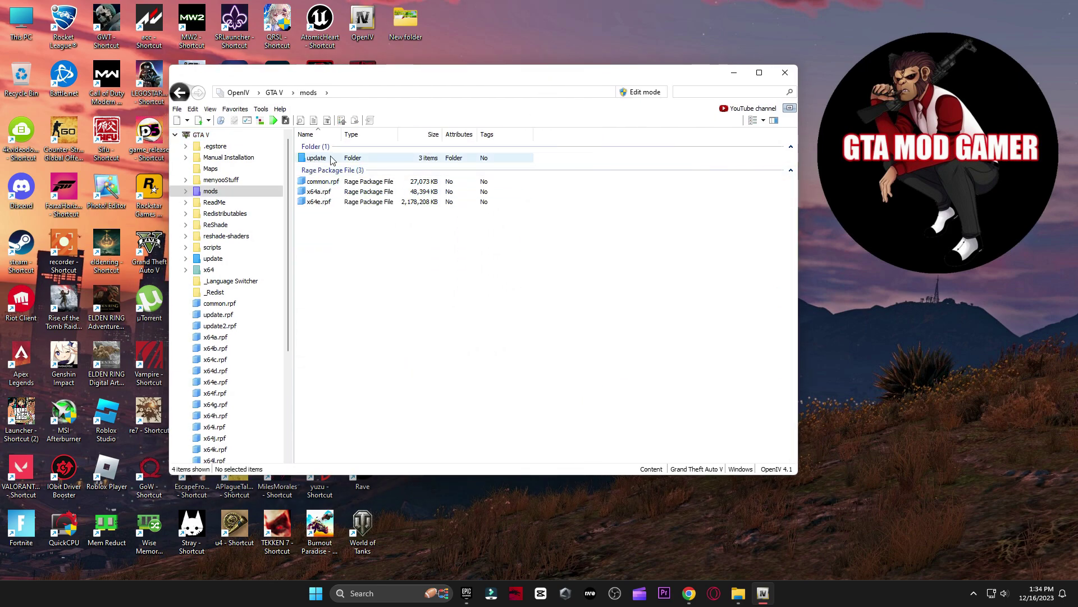
pyautogui.doubleClick(314, 157)
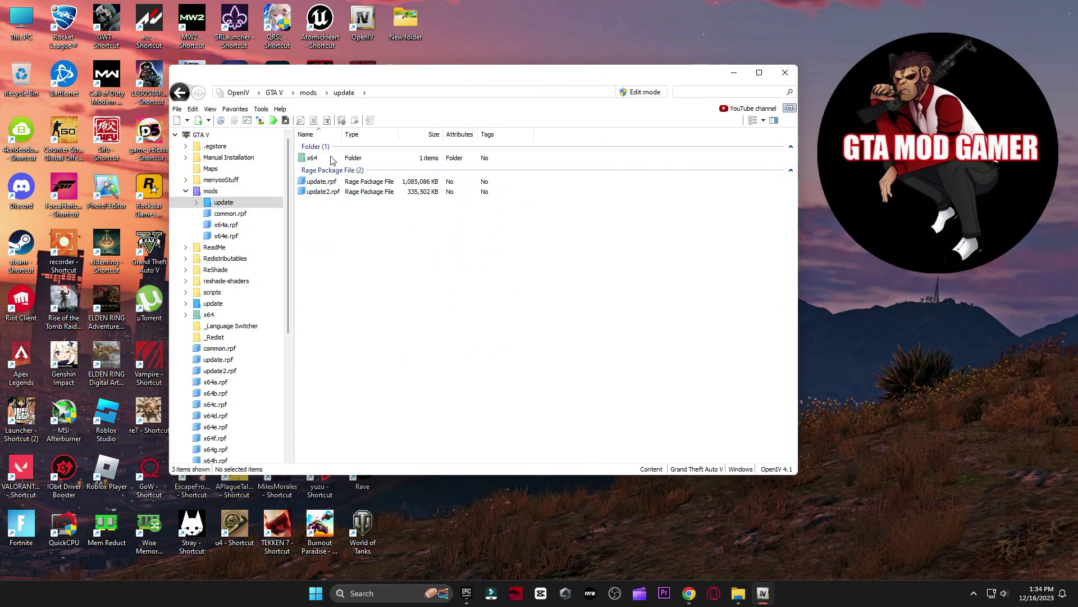
pyautogui.click(642, 92)
pyautogui.click(578, 332)
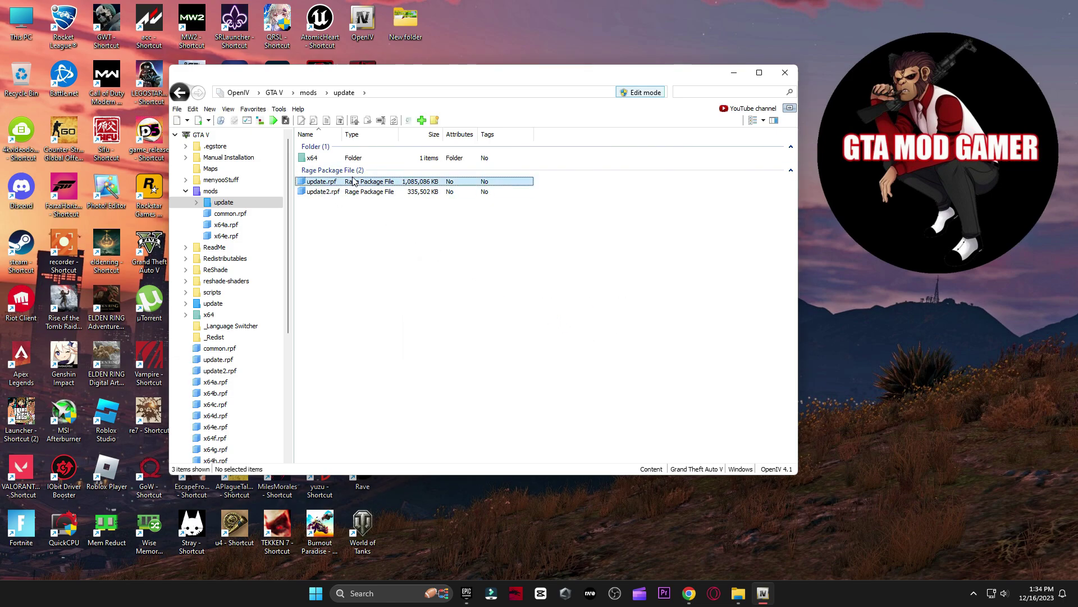
# - Open common/data inside update.rpf and select gameconfig.xml
pyautogui.doubleClick(328, 181)
pyautogui.doubleClick(337, 159)
pyautogui.doubleClick(337, 159)
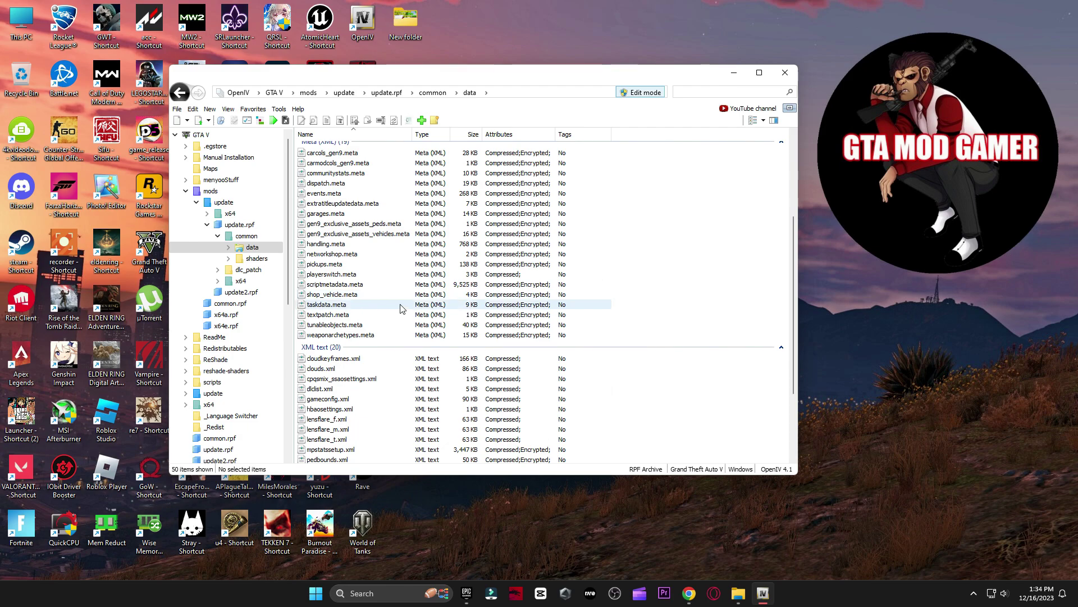
pyautogui.click(332, 399)
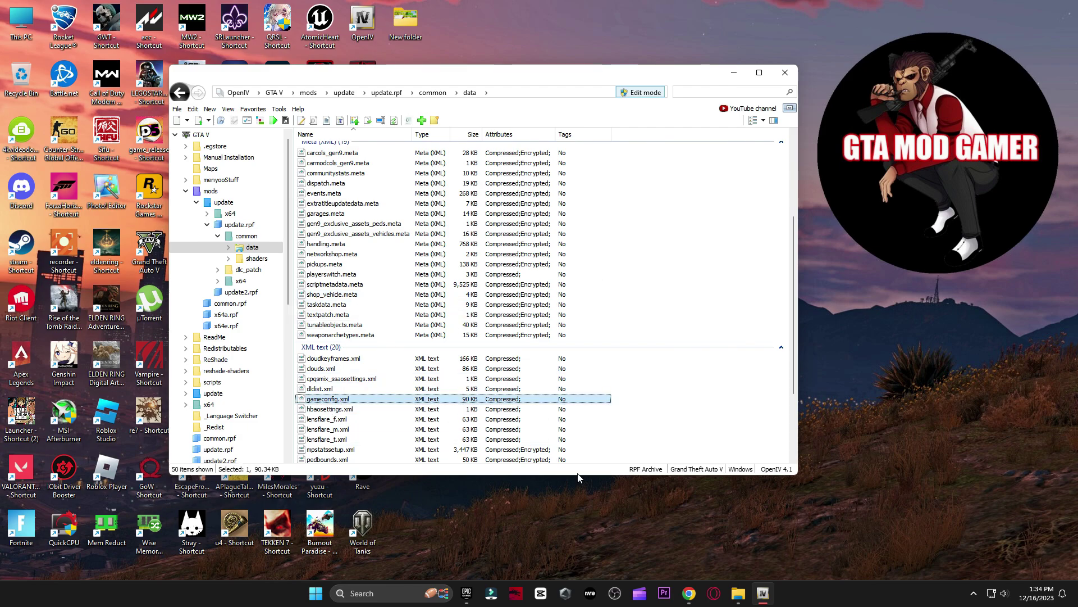
# - Add the gameconfig file from the GTAV Config v32 folder to OpenIV's open data folder, and close both windows
pyautogui.click(738, 593)
pyautogui.moveTo(450, 76); pyautogui.dragTo(485, 258)
pyautogui.moveTo(261, 342); pyautogui.dragTo(422, 230)
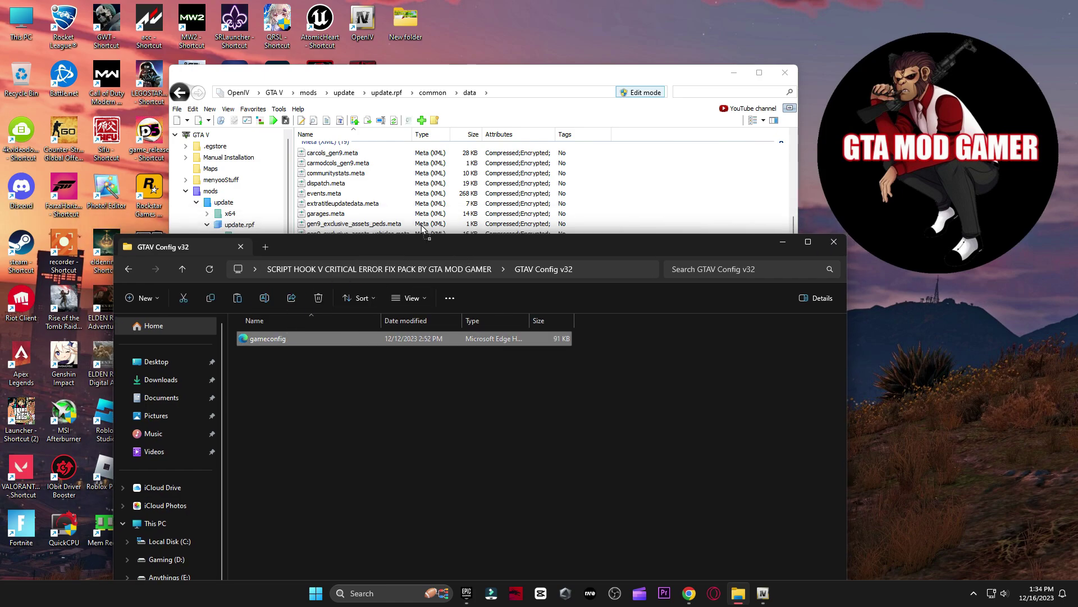
pyautogui.moveTo(420, 185); pyautogui.dragTo(427, 162)
pyautogui.click(842, 248)
pyautogui.click(785, 72)
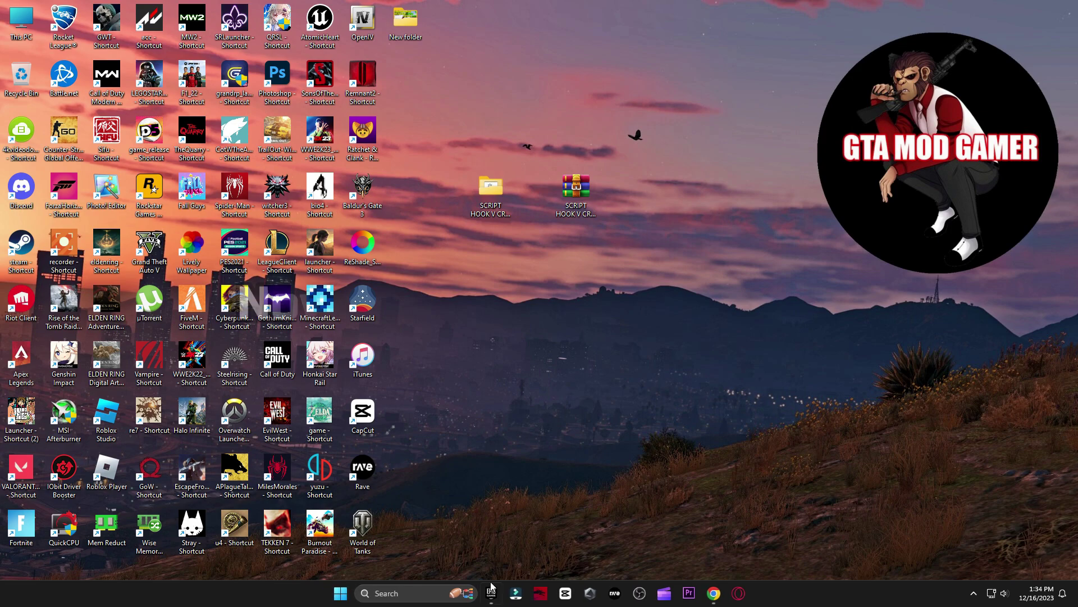
# - Launch Grand Theft Auto V from the Epic Games library and minimize the launcher
pyautogui.click(492, 593)
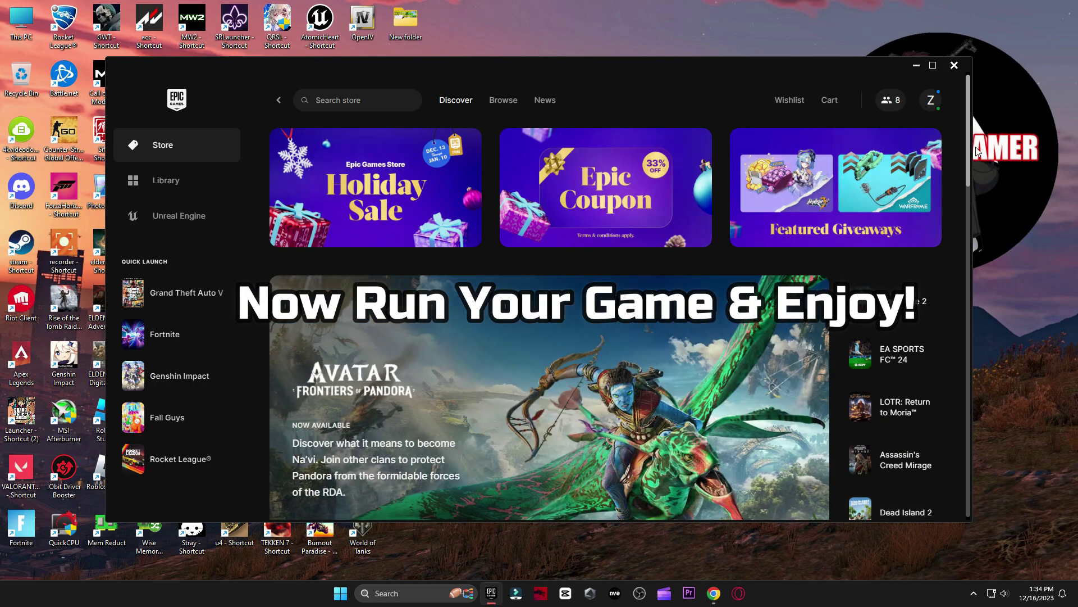
pyautogui.moveTo(972, 146); pyautogui.dragTo(804, 146)
pyautogui.click(186, 172)
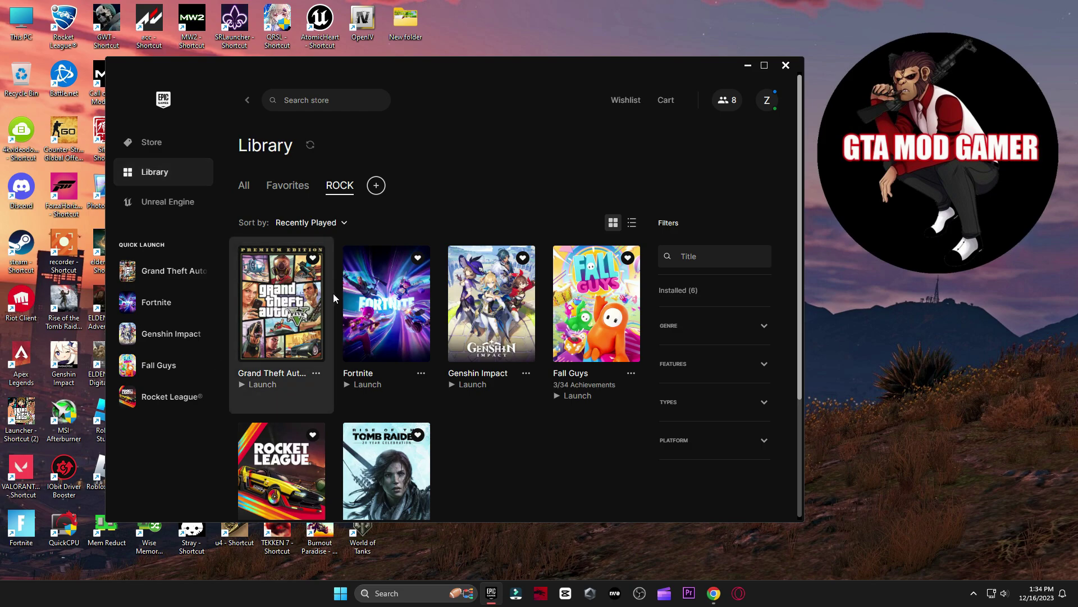
pyautogui.click(289, 320)
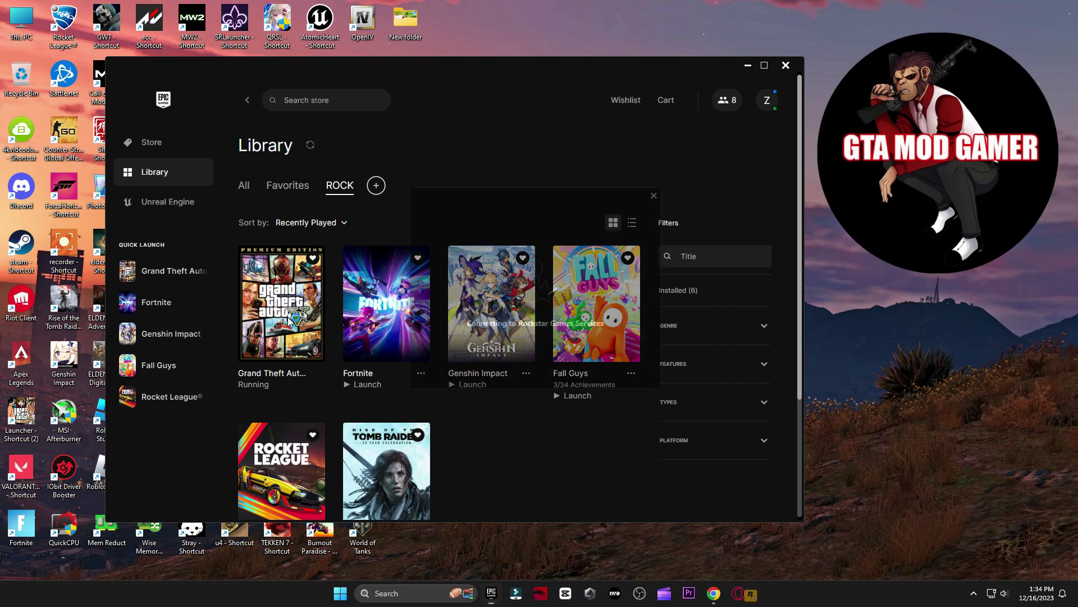
pyautogui.click(735, 75)
pyautogui.click(748, 65)
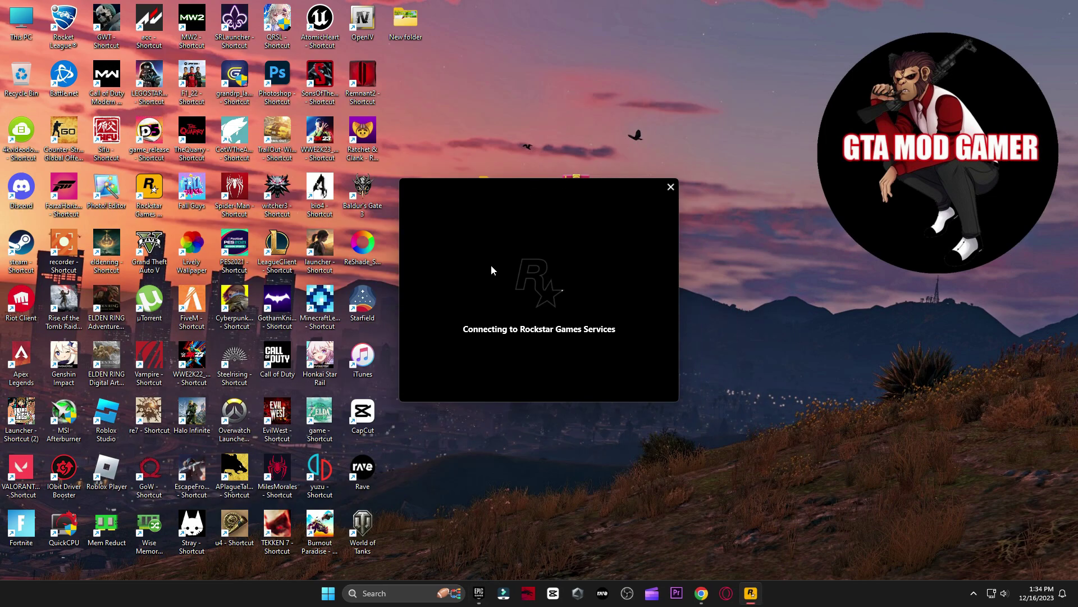